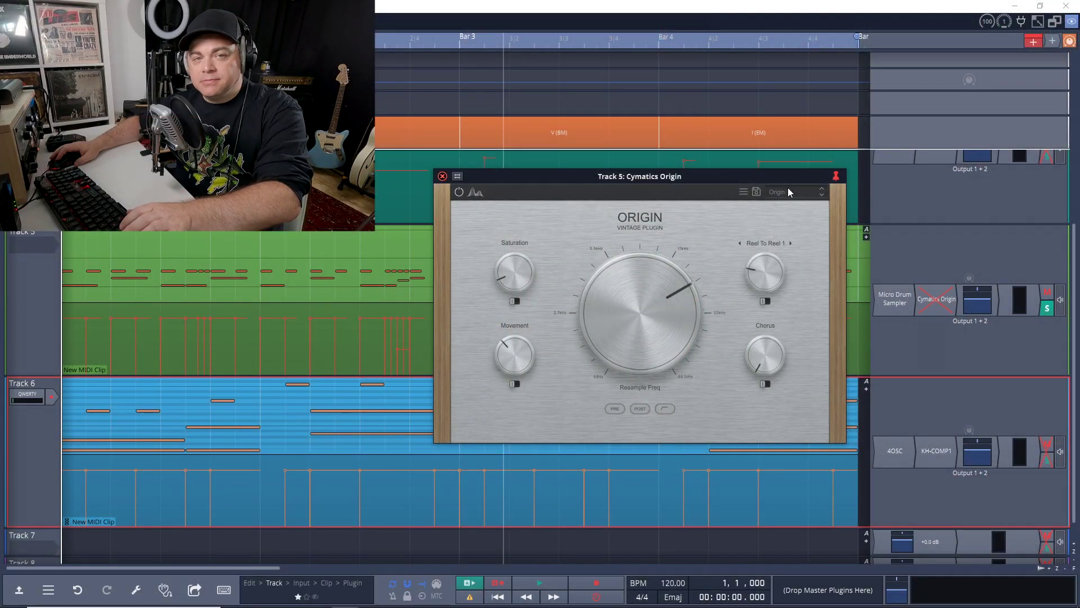
Enable the bypassed Cymatics Origin plugin on Track 5, playing the loop before and after to compare the sound.
key(space)
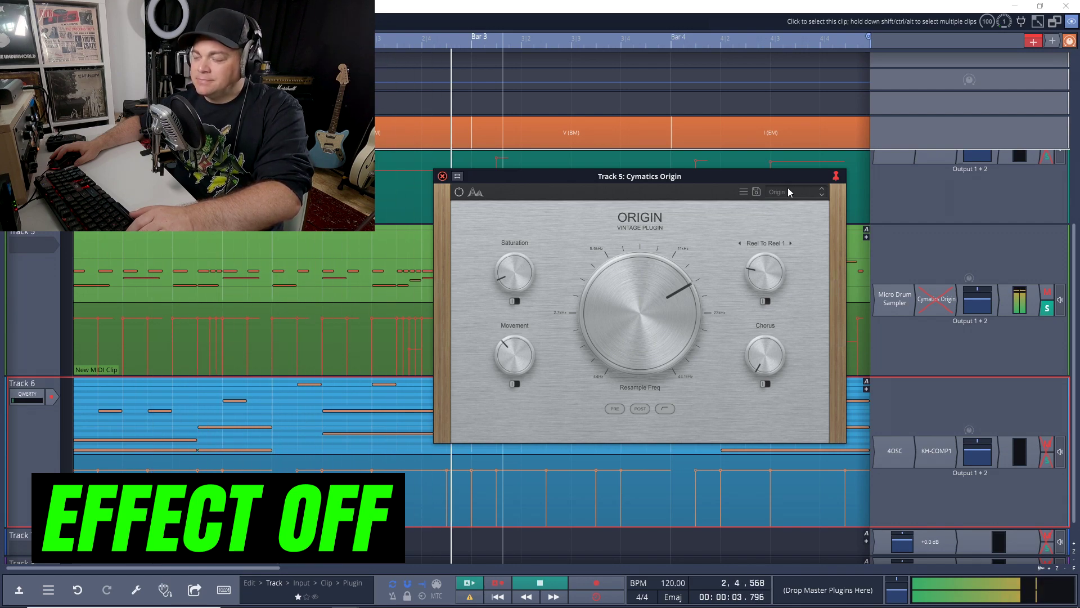
key(space)
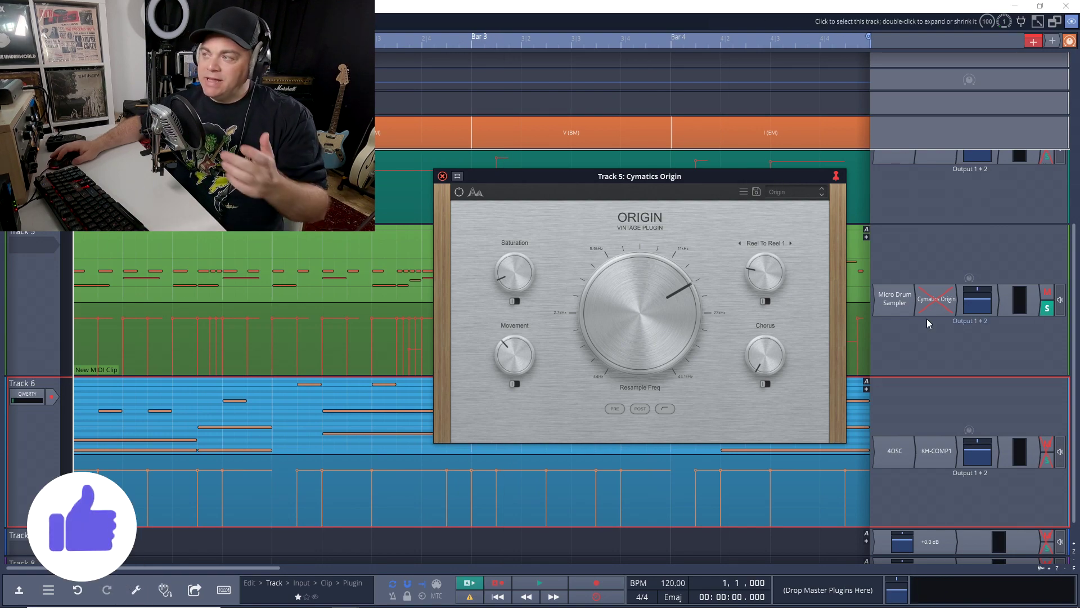
right_click(956, 302)
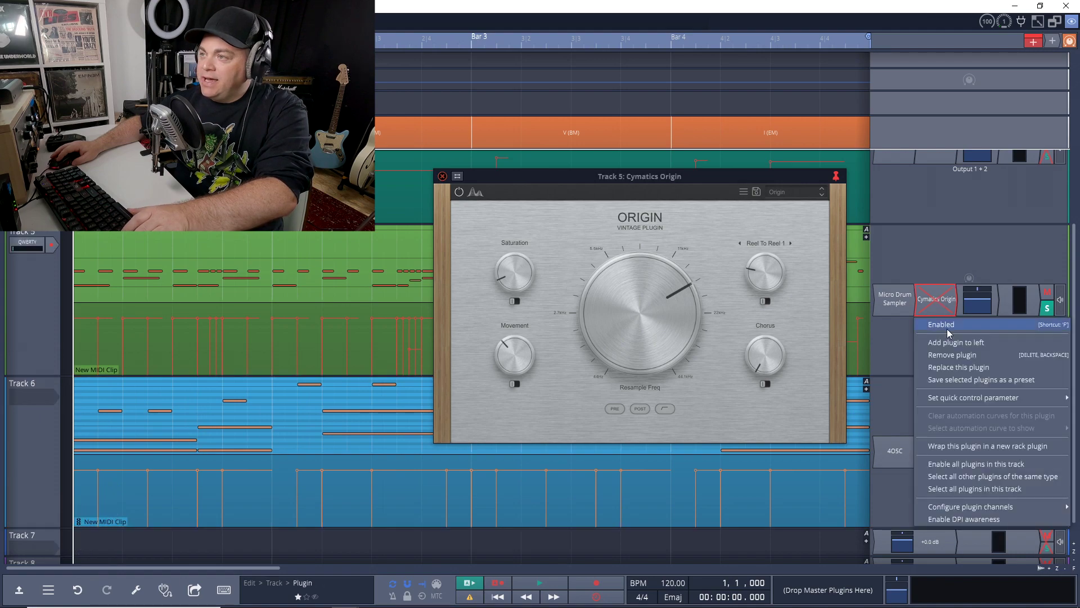
click(951, 320)
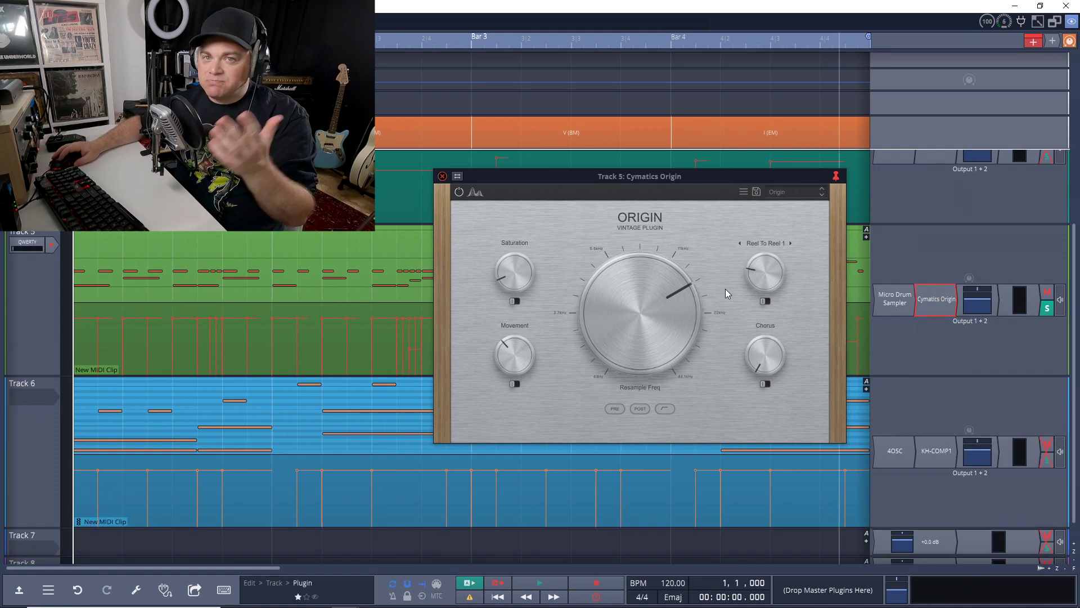
key(space)
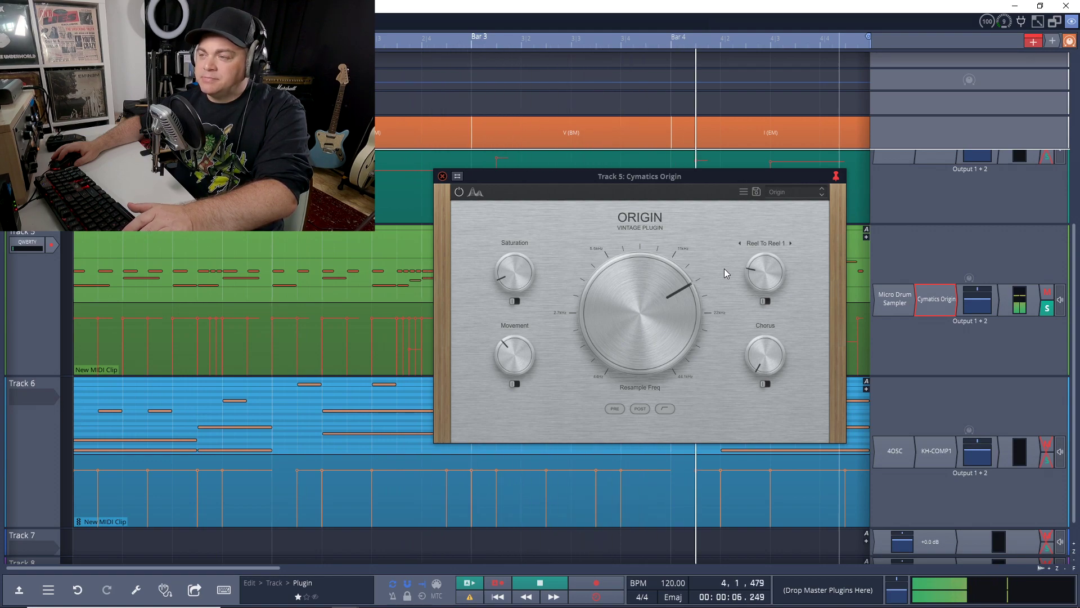
key(space)
mouse_move(654, 274)
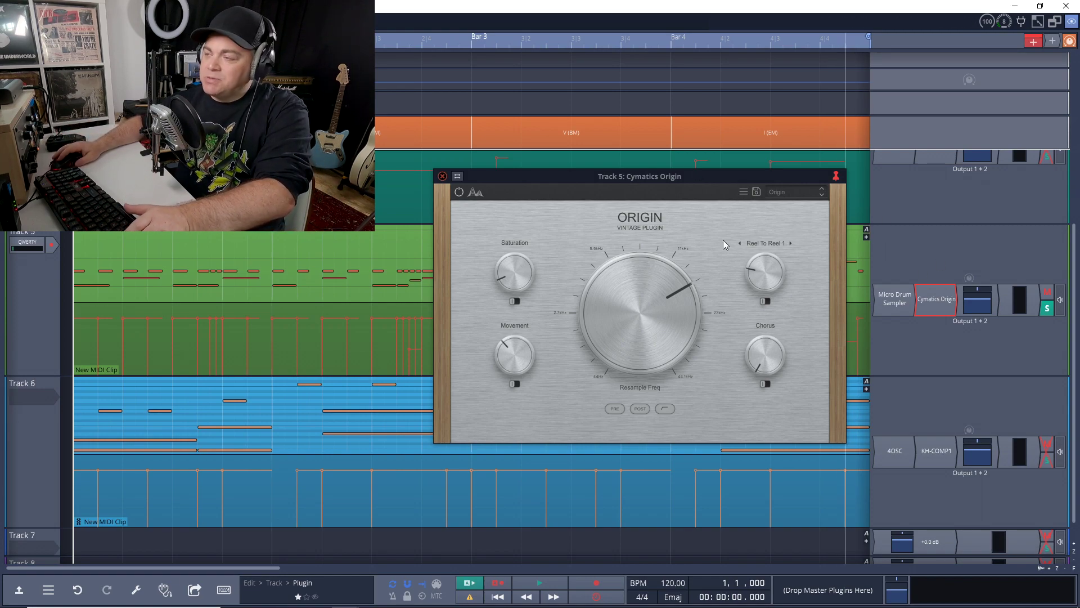
Start playback and load the factory preset Old Chorus in Cymatics Origin.
key(space)
click(791, 190)
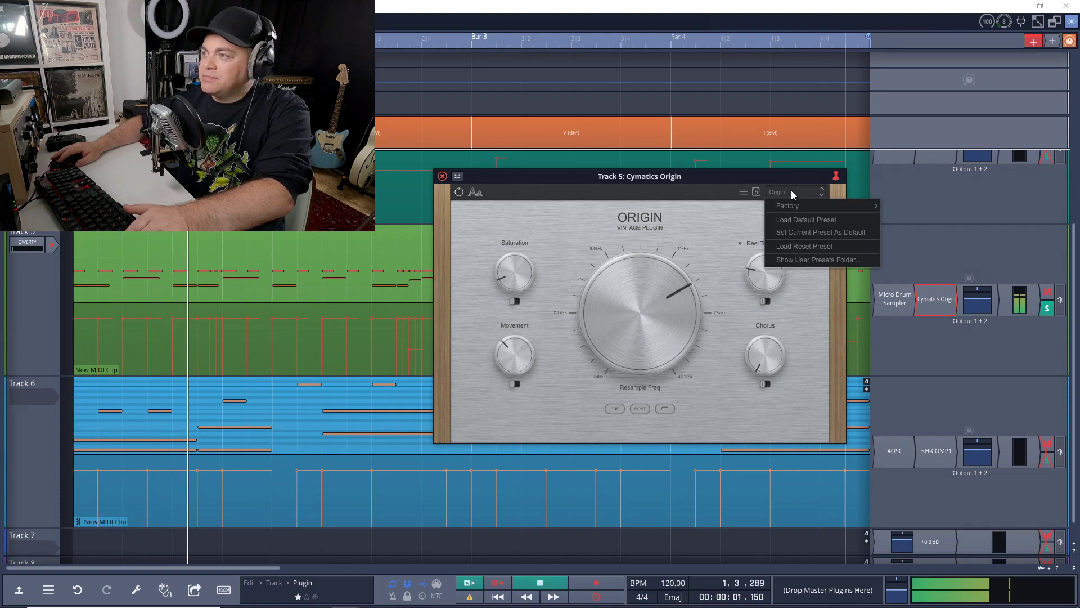
mouse_move(816, 209)
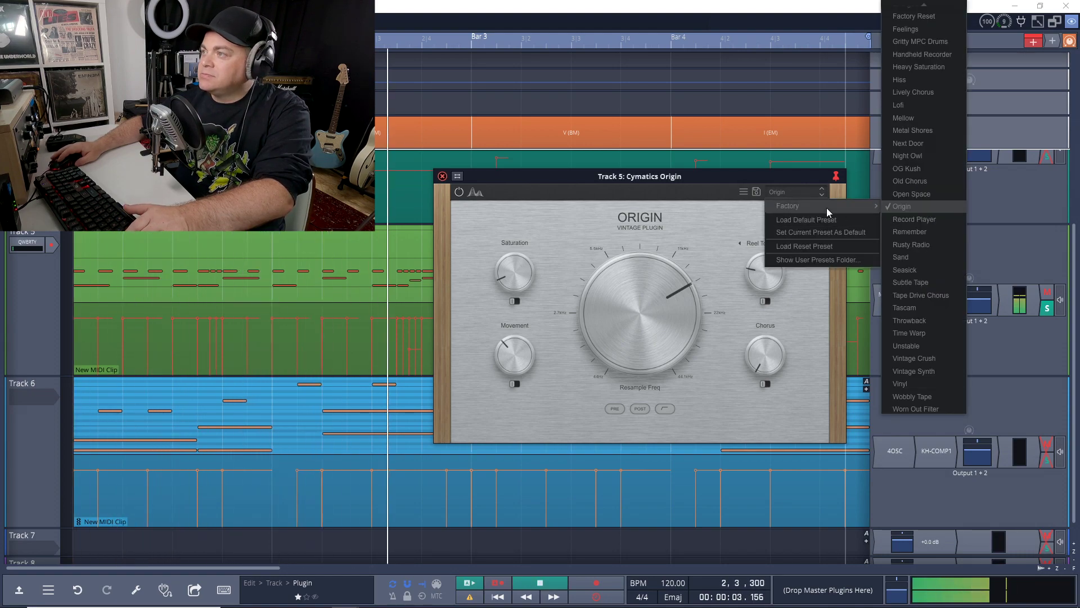
click(933, 181)
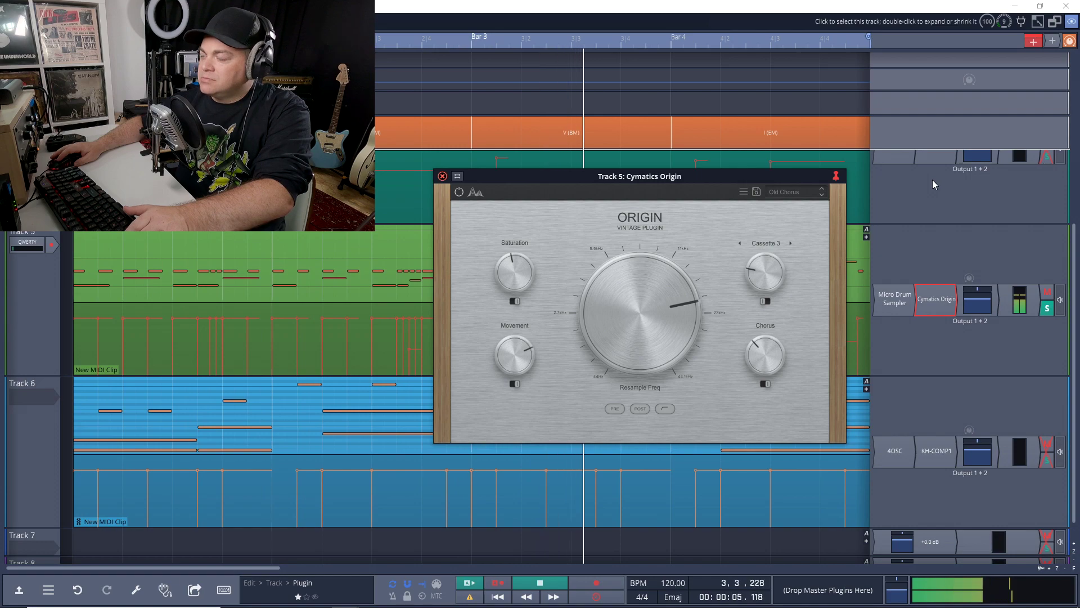
Switch Cymatics Origin to the factory preset Subtle Tape while the loop plays.
click(790, 191)
mouse_move(806, 205)
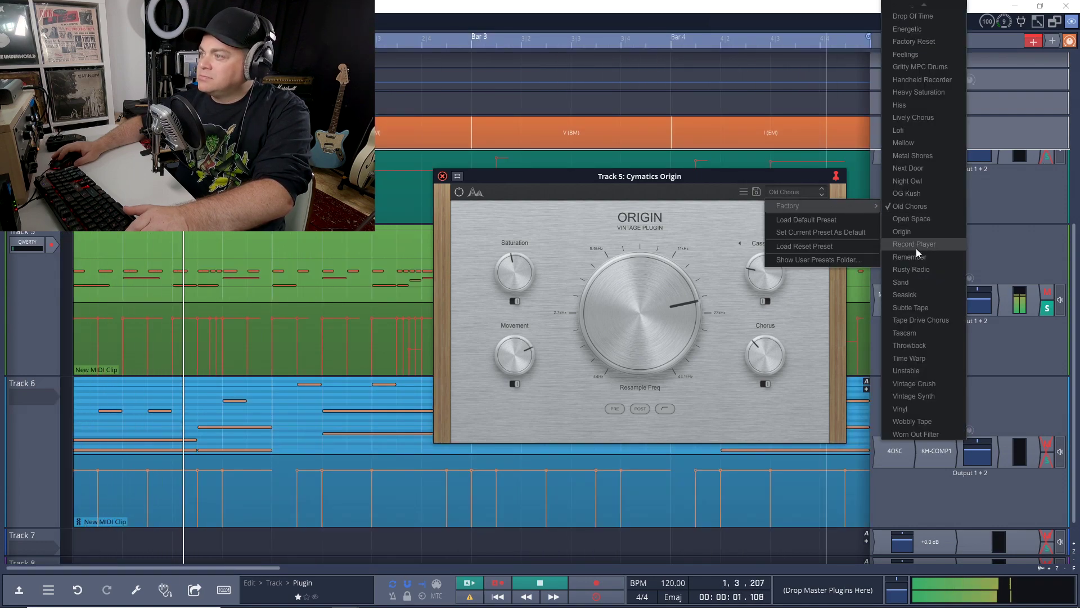
click(933, 306)
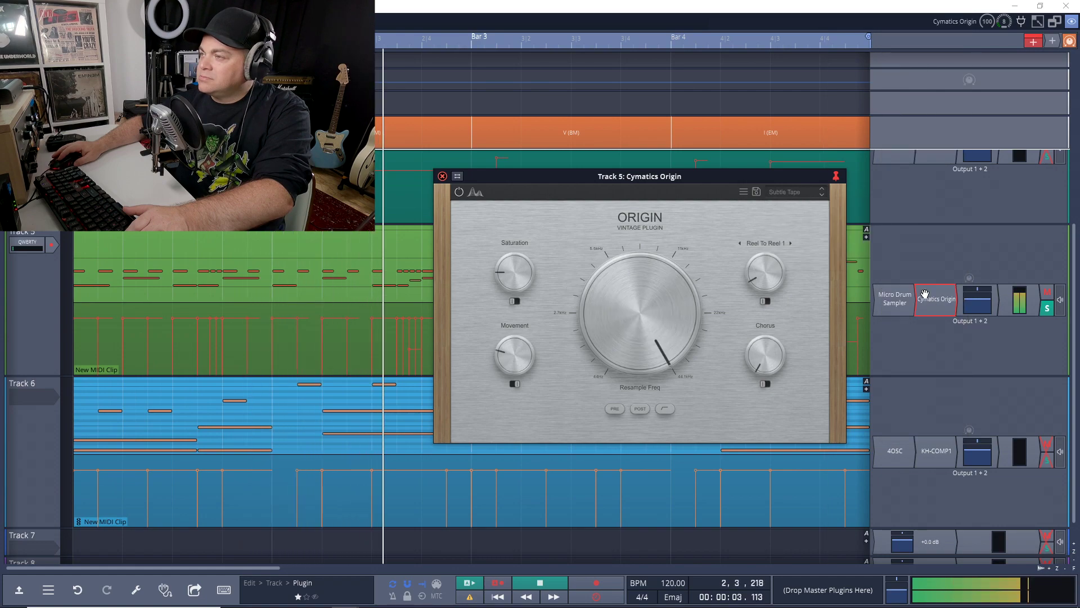
Switch Cymatics Origin to the factory preset Vintage Crush while the loop plays.
click(790, 189)
mouse_move(812, 207)
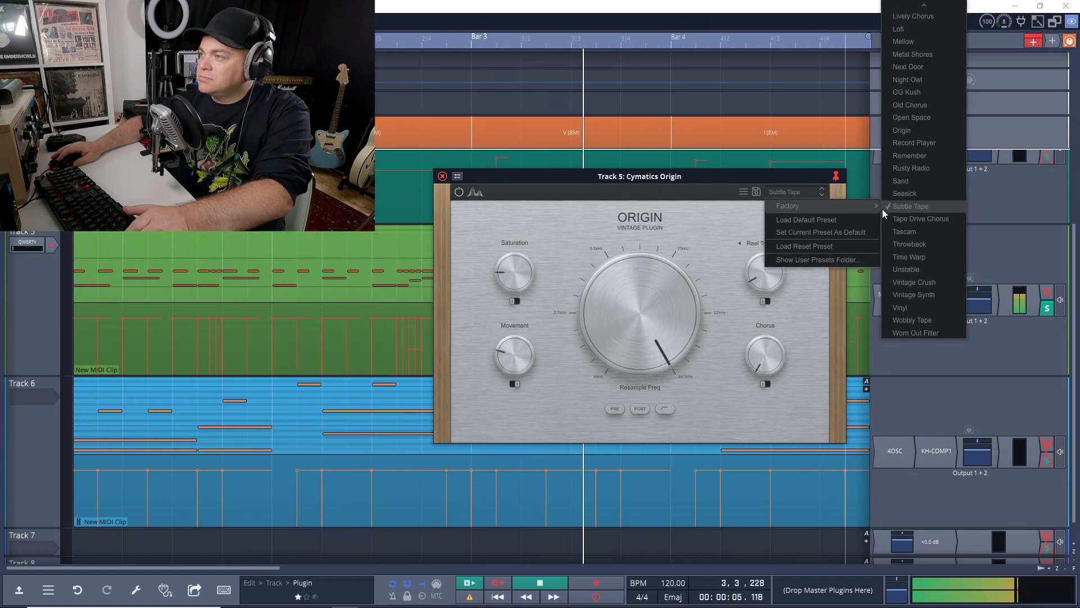
click(939, 281)
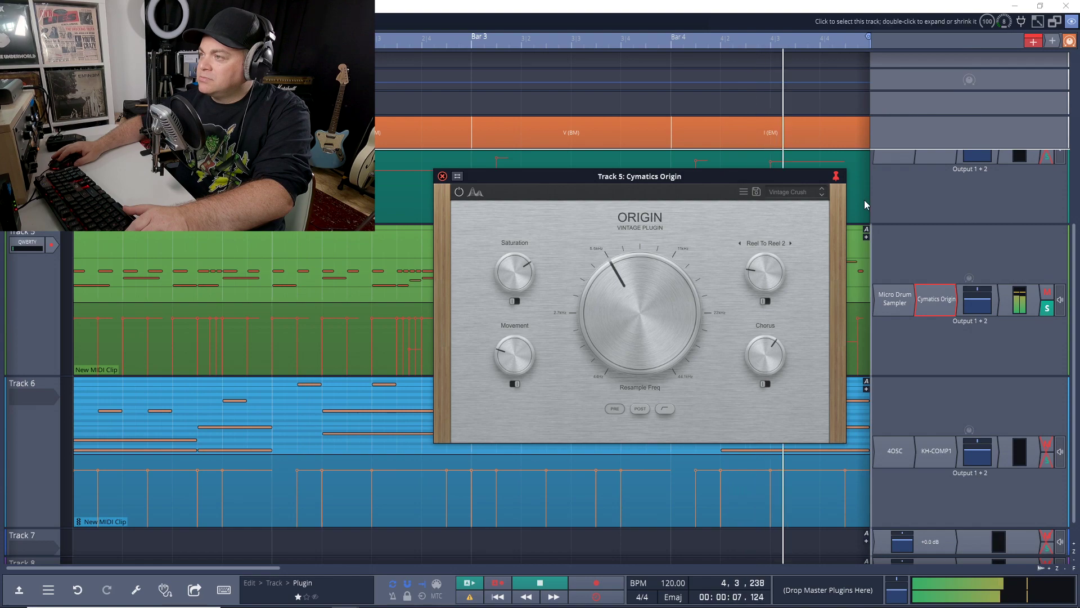
Load the factory preset Heavy Saturation, listen to it on the loop and stop playback.
click(791, 191)
mouse_move(820, 204)
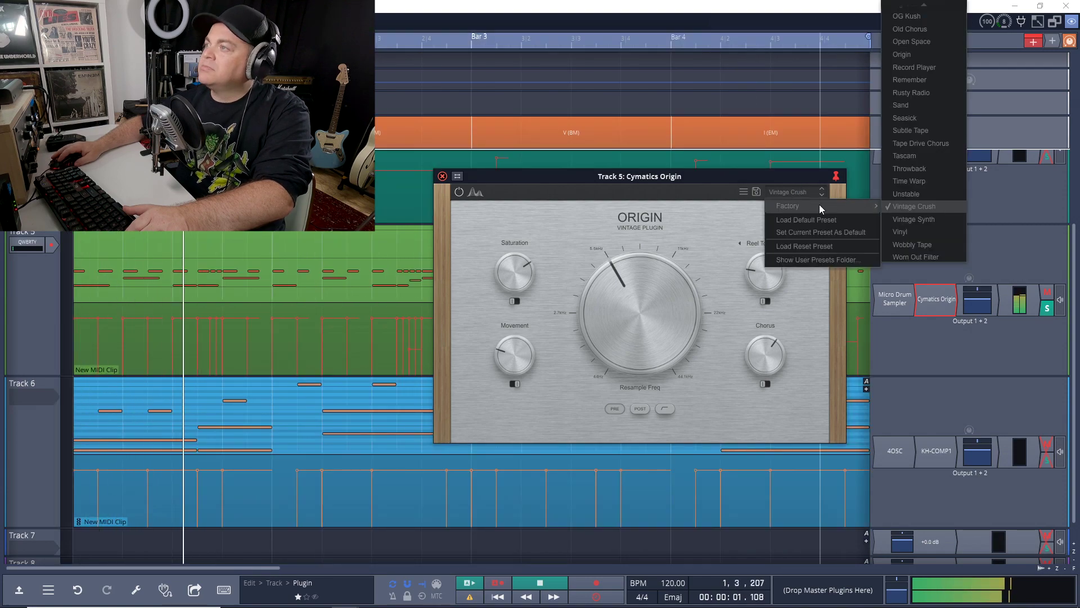
scroll(917, 124, up, 5)
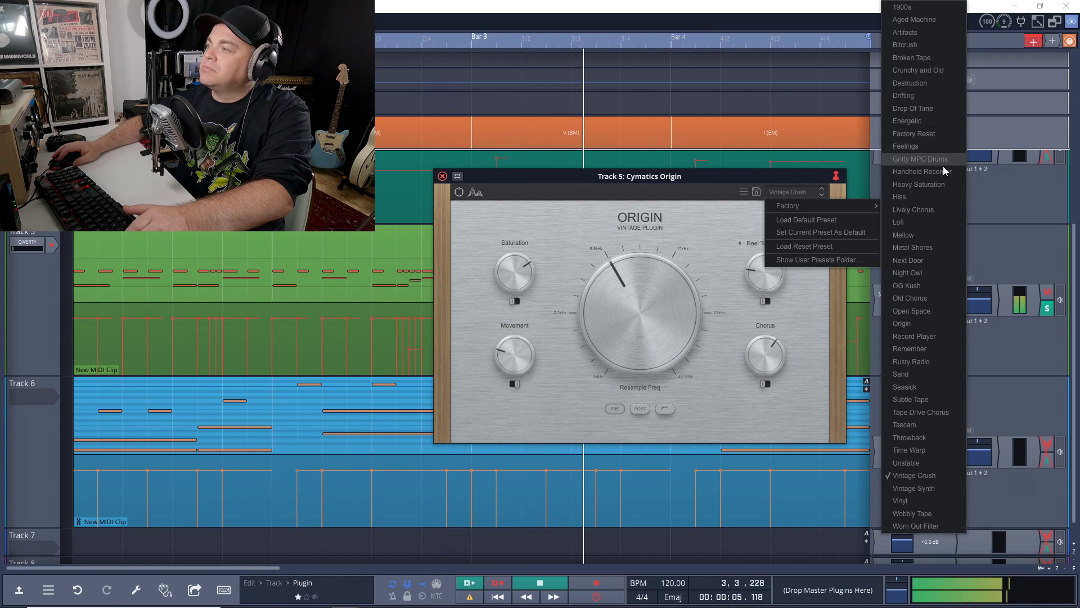
click(944, 185)
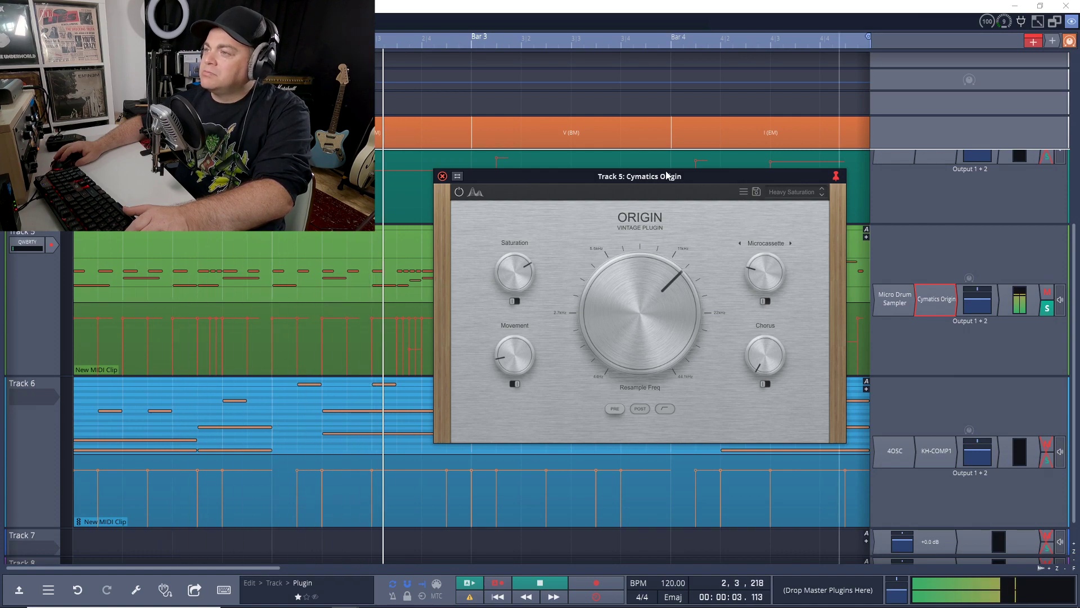
key(space)
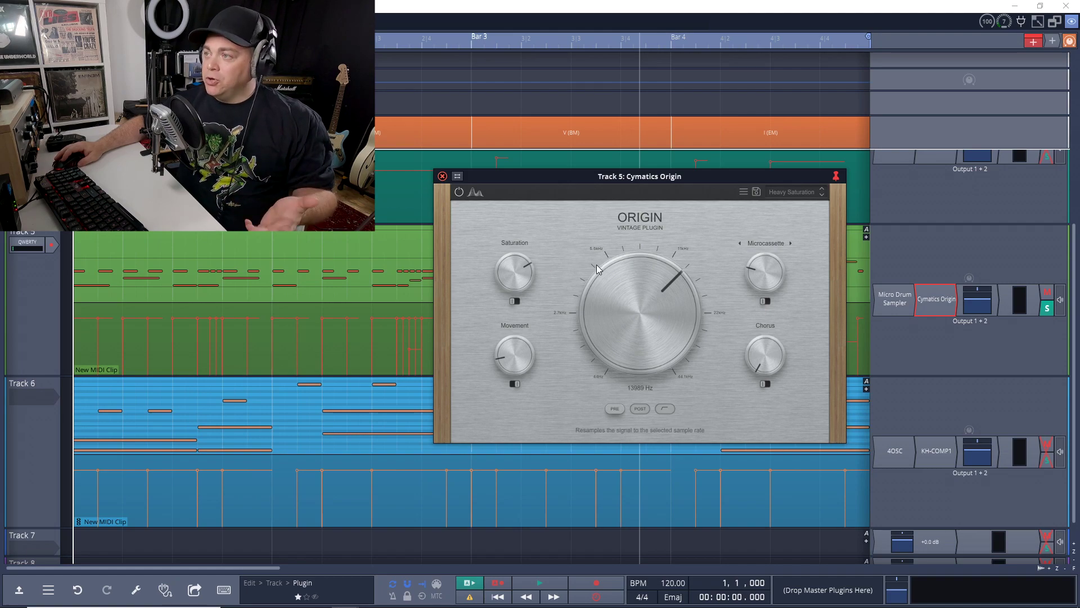
Set the Cymatics Origin UI size to Large and move its window up and to the left.
click(743, 192)
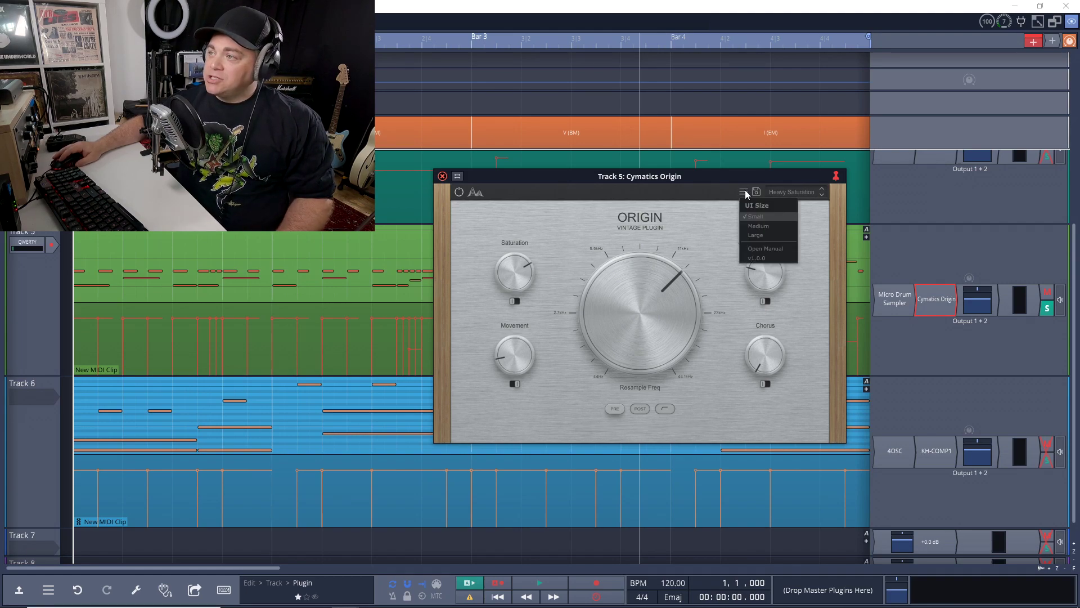
click(767, 235)
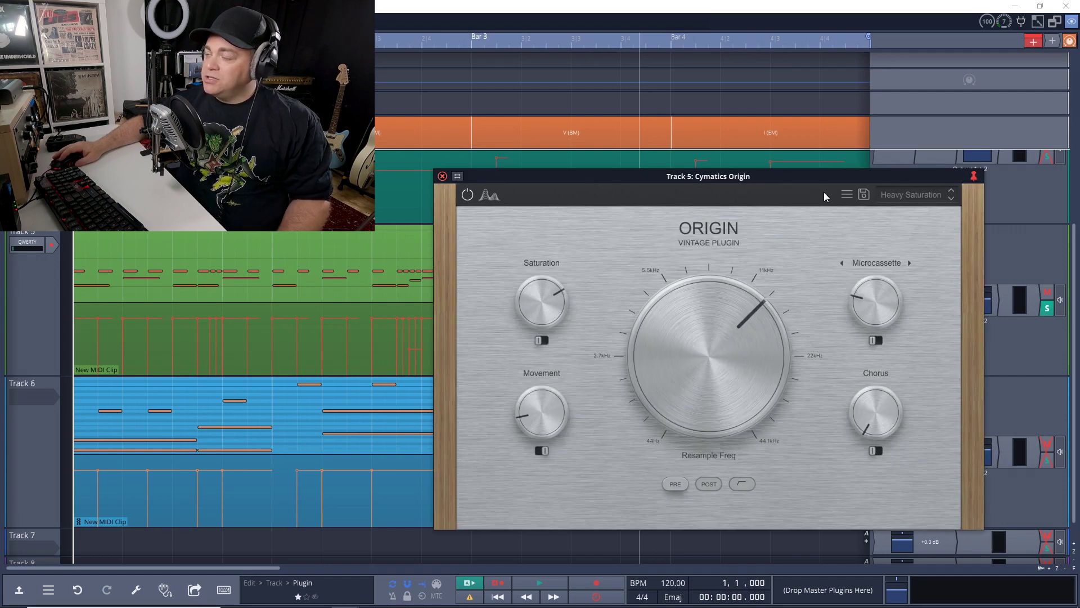
drag(835, 176, 760, 157)
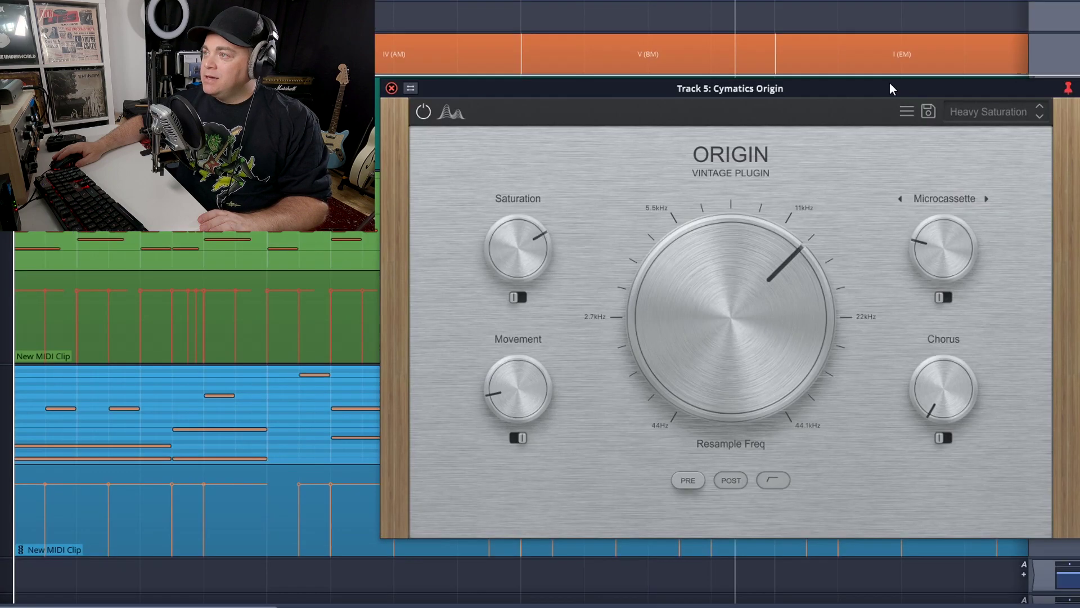
Review the plugin's options for loading factory, default and reset presets without choosing one.
click(984, 112)
mouse_move(1033, 139)
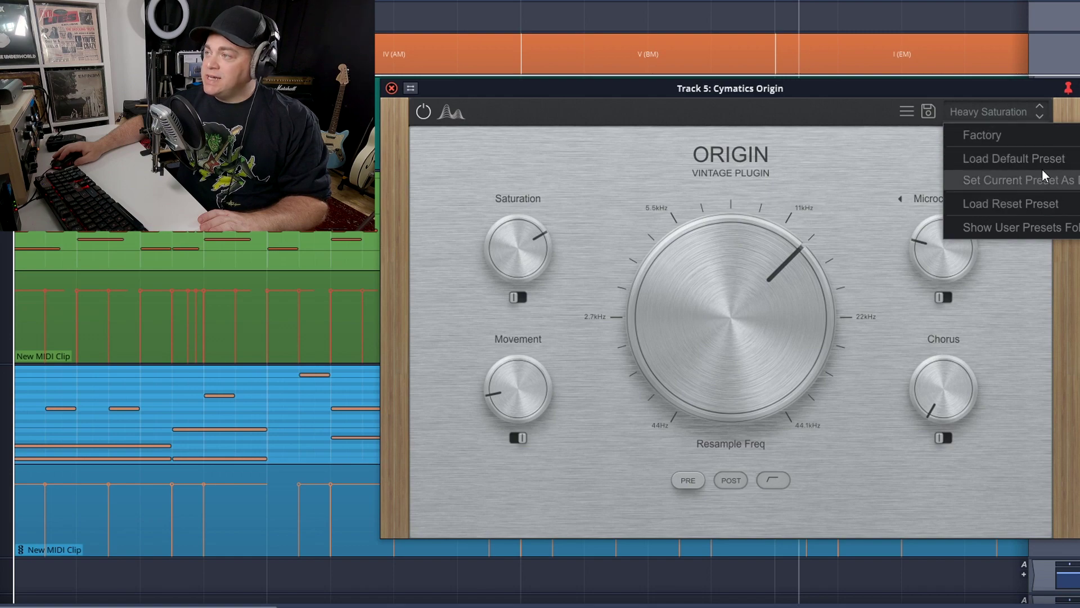
click(752, 90)
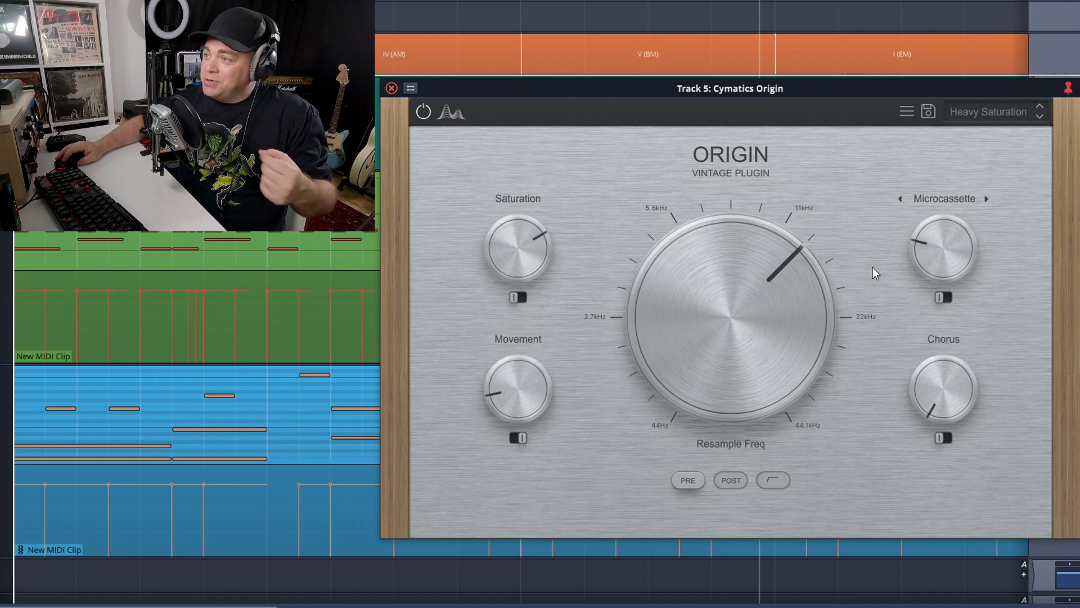
Sweep the Resample Freq between its 44 Hz and 44.1 kHz limits and leave it at 44100 Hz.
mouse_move(783, 297)
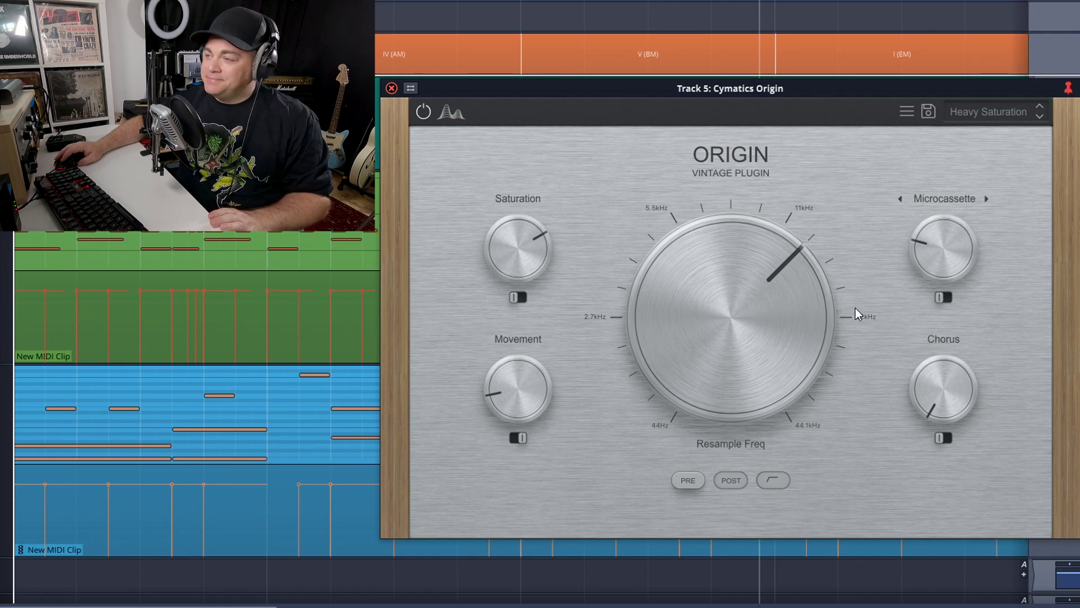
mouse_move(717, 302)
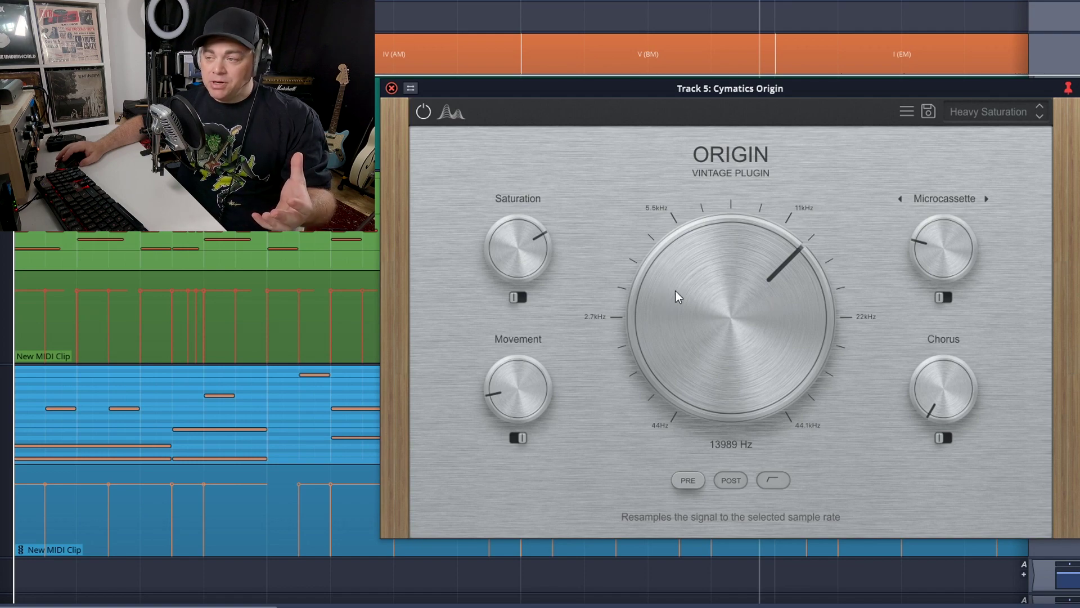
drag(699, 402, 665, 322)
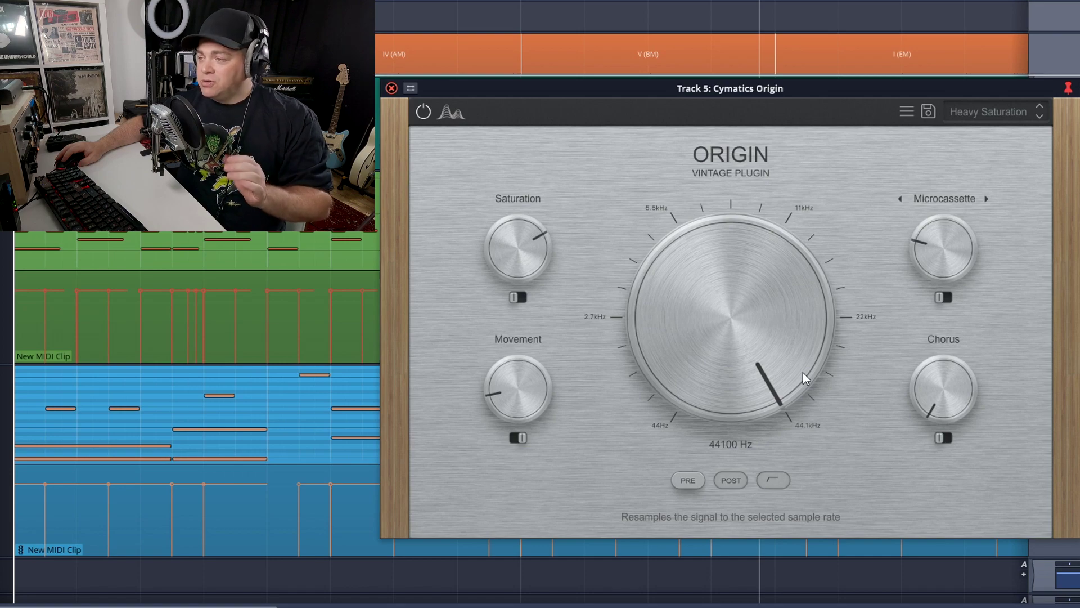
drag(764, 260, 742, 454)
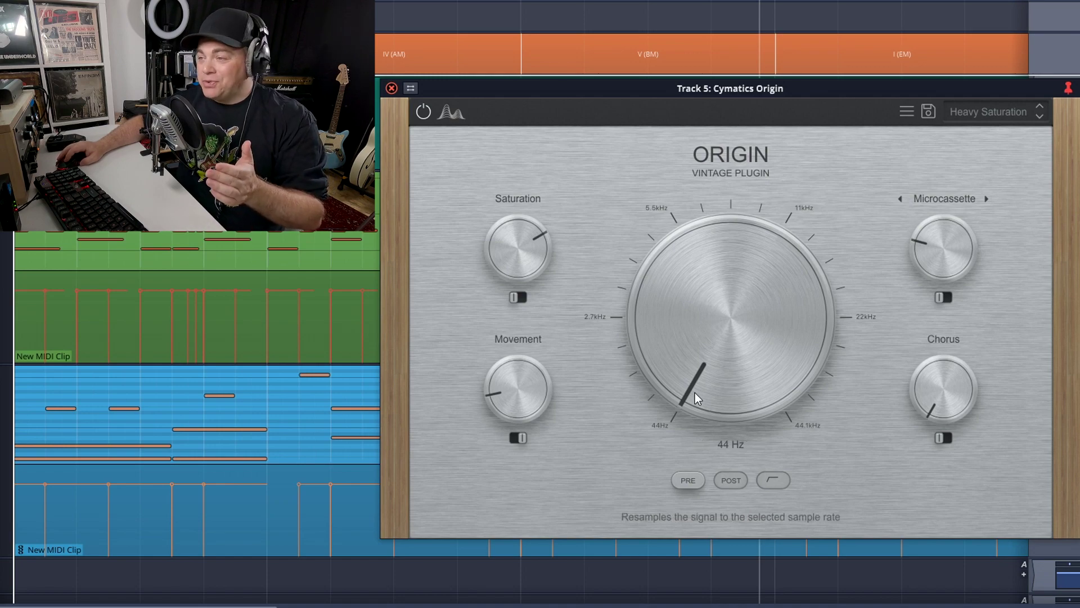
drag(712, 390, 774, 32)
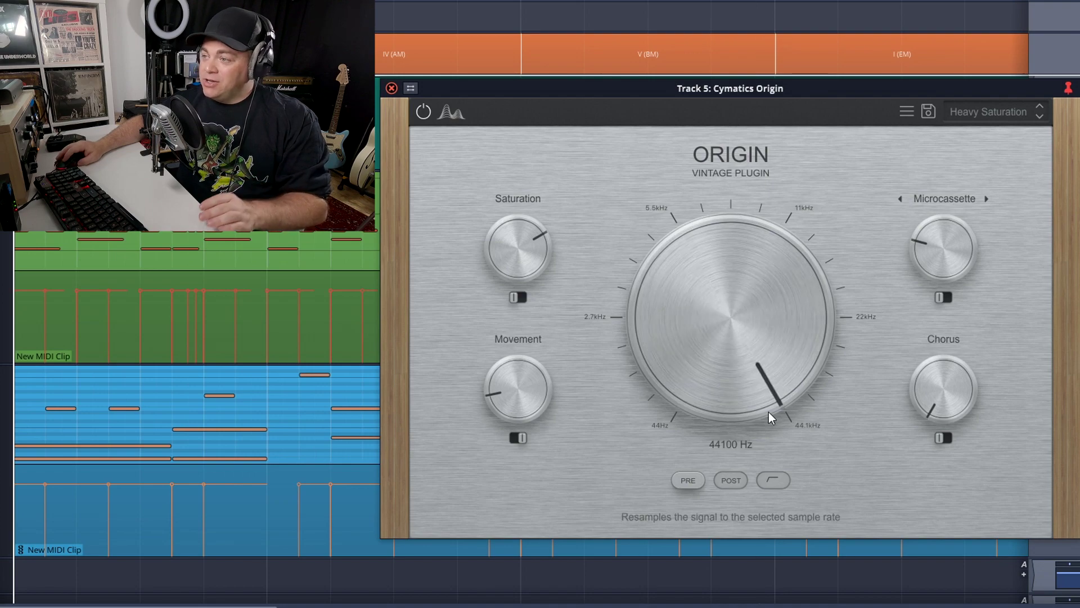
drag(781, 366, 751, 195)
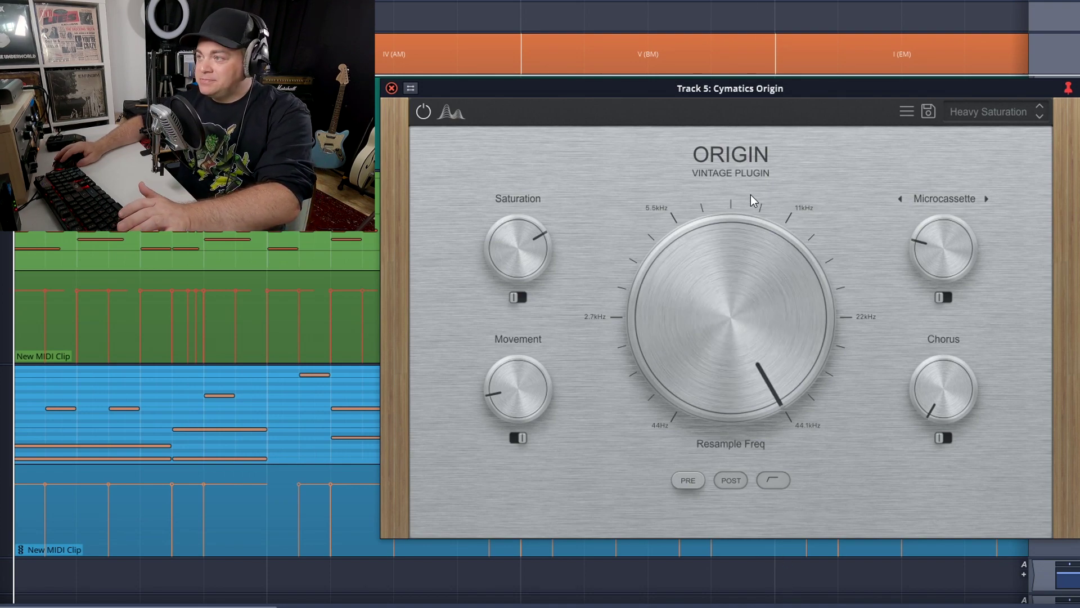
drag(740, 284, 718, 344)
drag(722, 320, 748, 252)
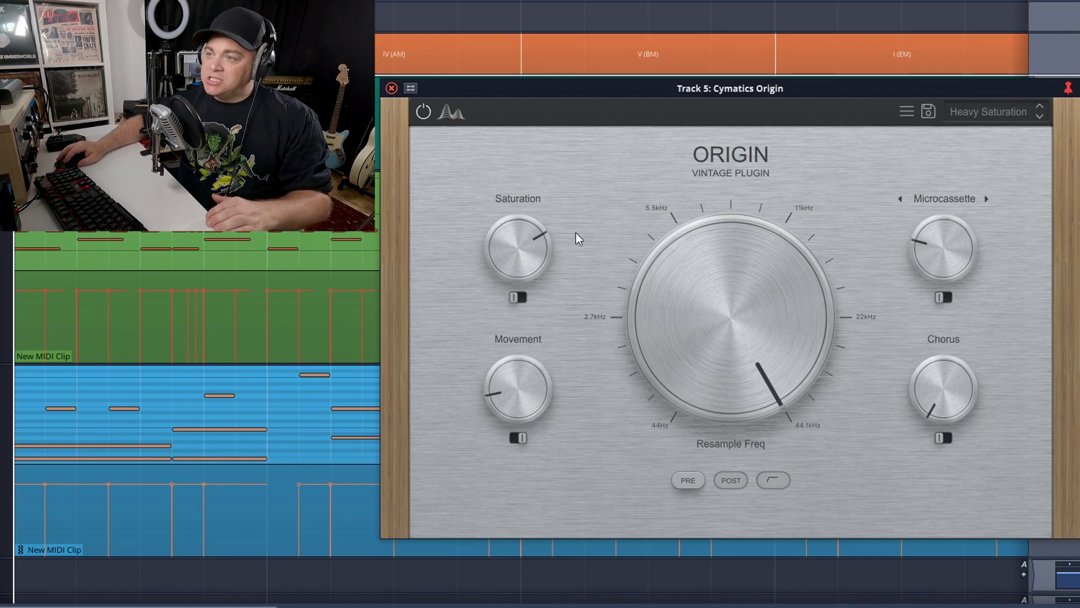
Turn the Saturation, Movement and Microcassette noise amounts down to their minimum.
scroll(528, 243, down, 3)
scroll(514, 373, down, 3)
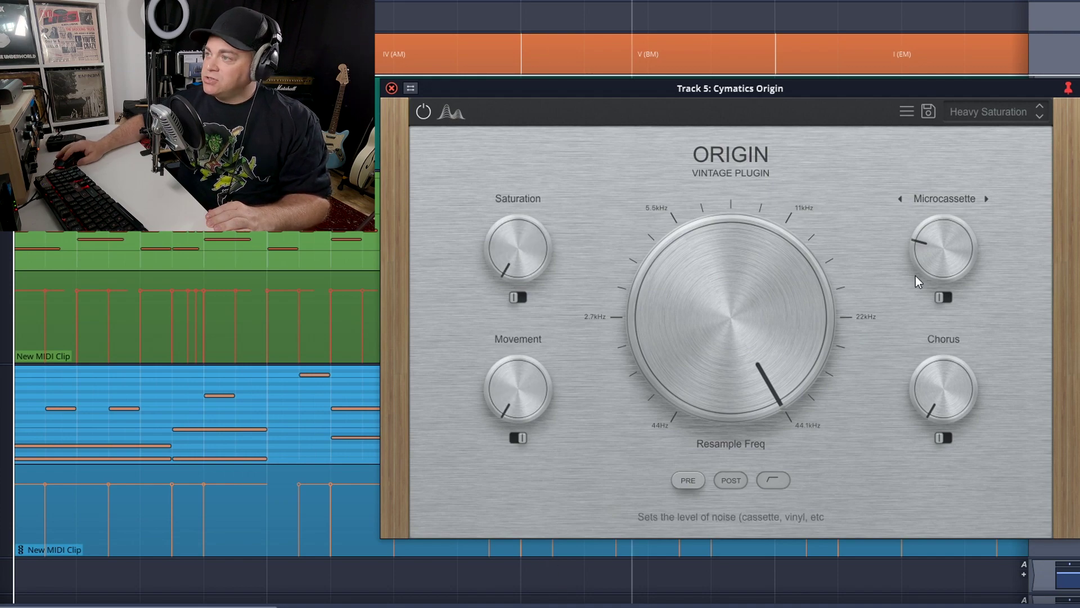
scroll(954, 247, down, 5)
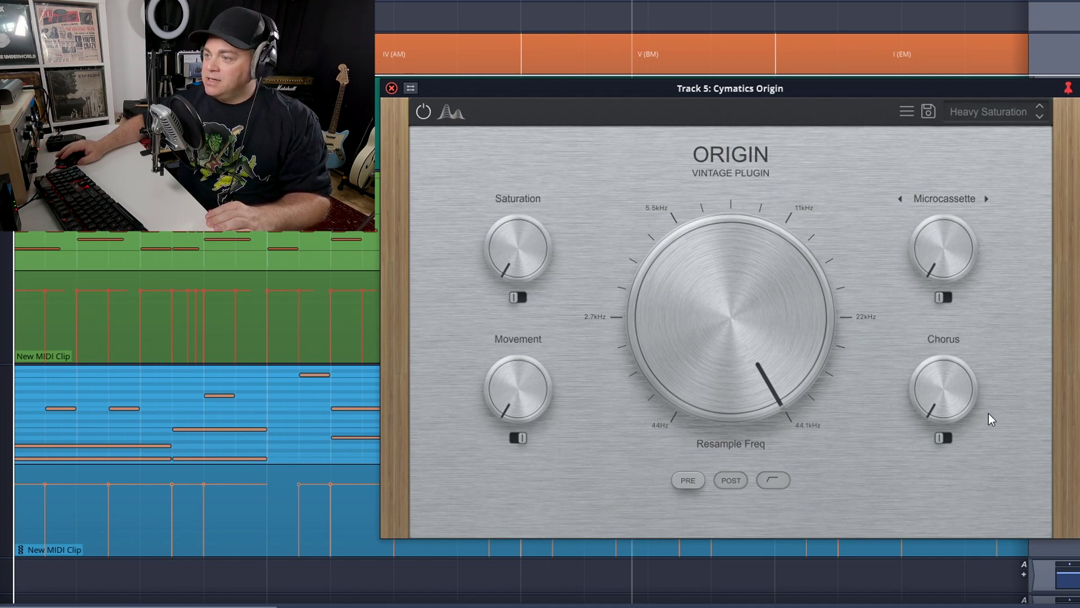
Play the loop while sweeping the Resample Freq, and leave the frequency at about 5.5 kHz.
key(space)
drag(717, 326, 759, 324)
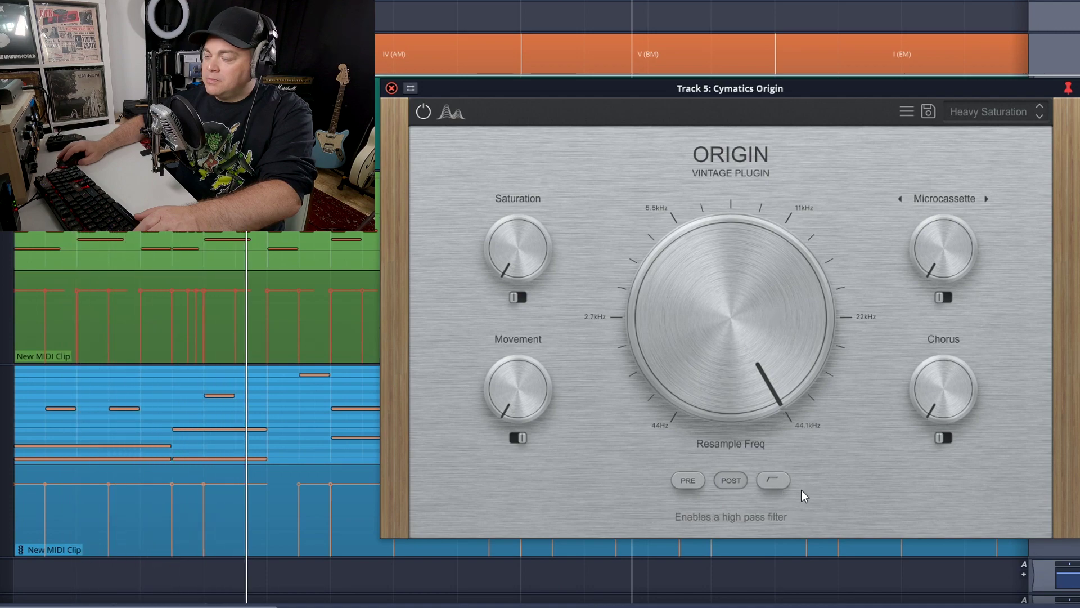
drag(772, 355, 798, 307)
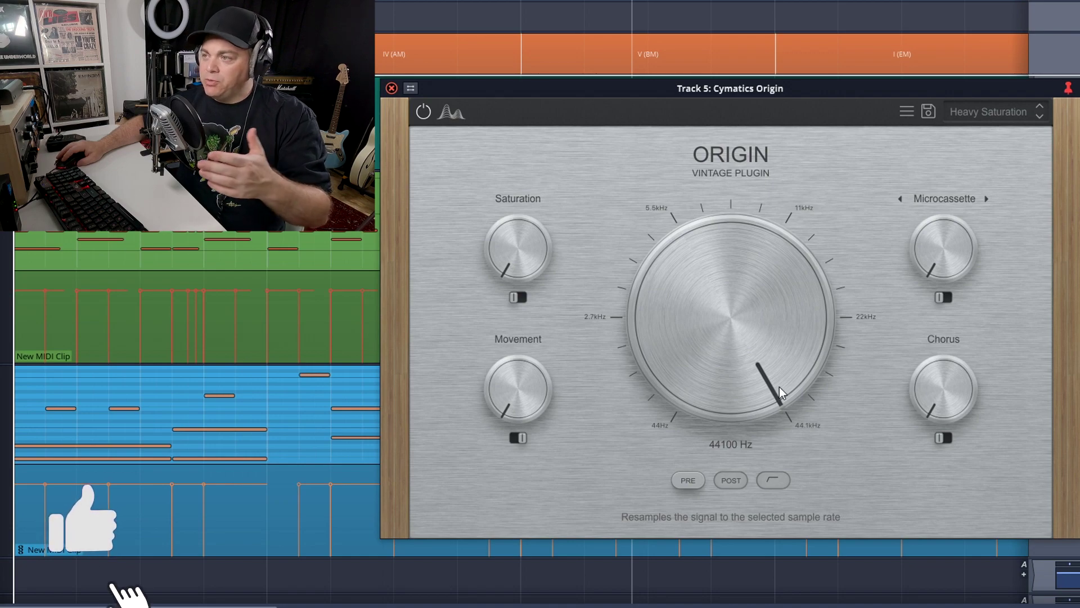
drag(659, 226, 732, 228)
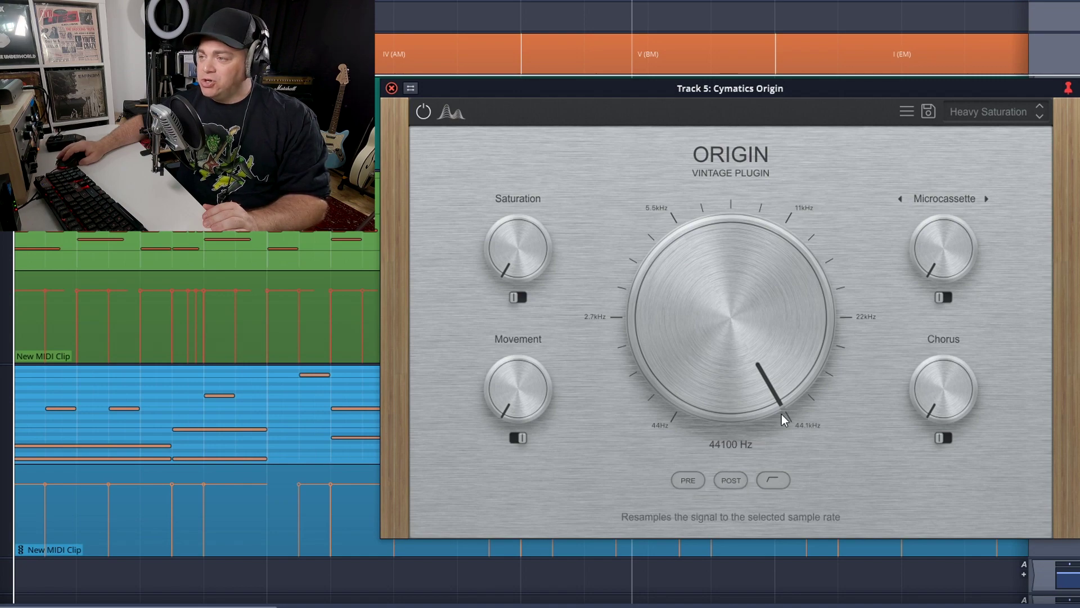
drag(748, 287, 748, 390)
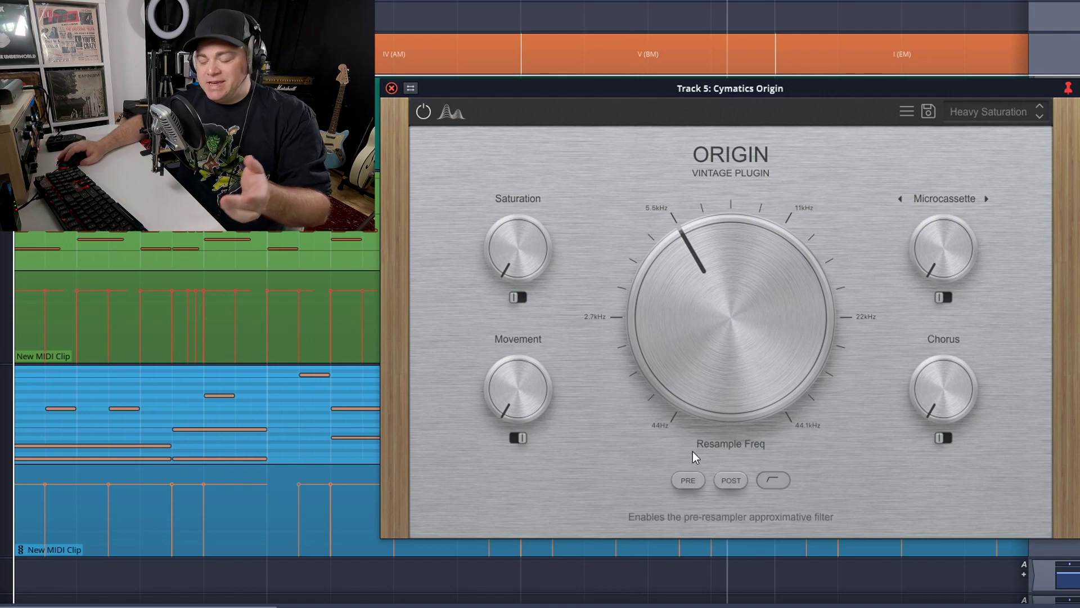
Change the high pass filter state for the loop and raise the Resample Freq to just above its midpoint.
key(space)
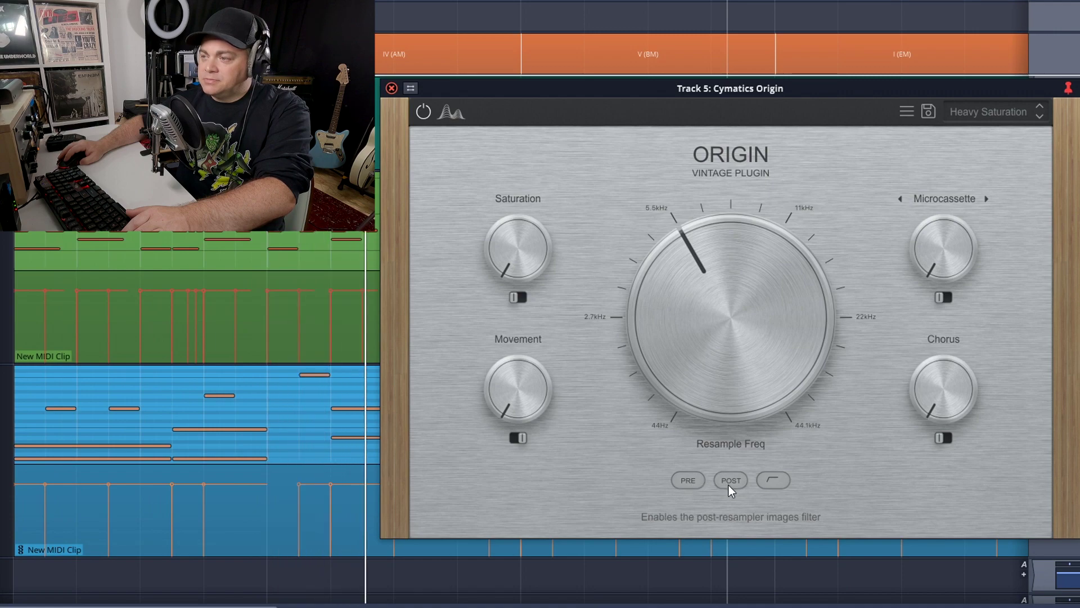
click(767, 486)
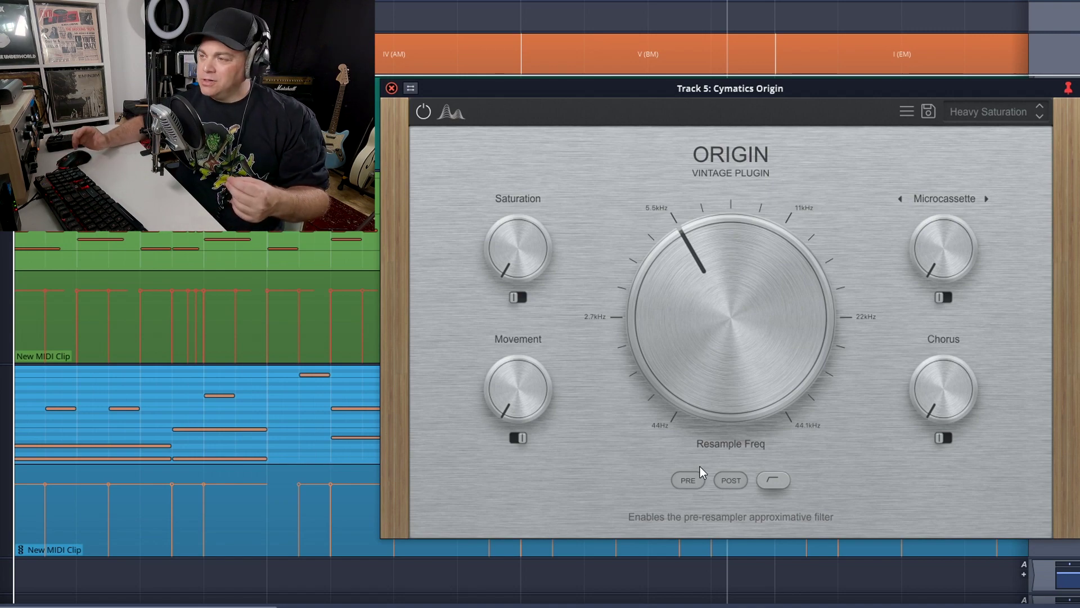
mouse_move(771, 388)
drag(718, 409, 708, 397)
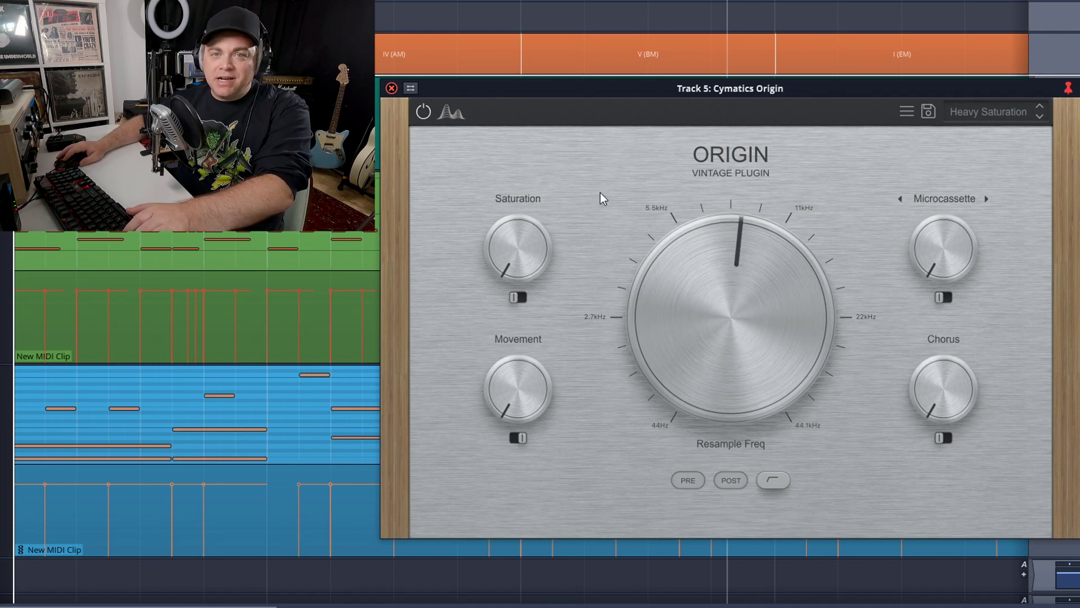
Play the loop with the Resample Freq raised to 16499 Hz and toggle the high pass filter to compare the sound.
key(space)
drag(754, 302, 732, 325)
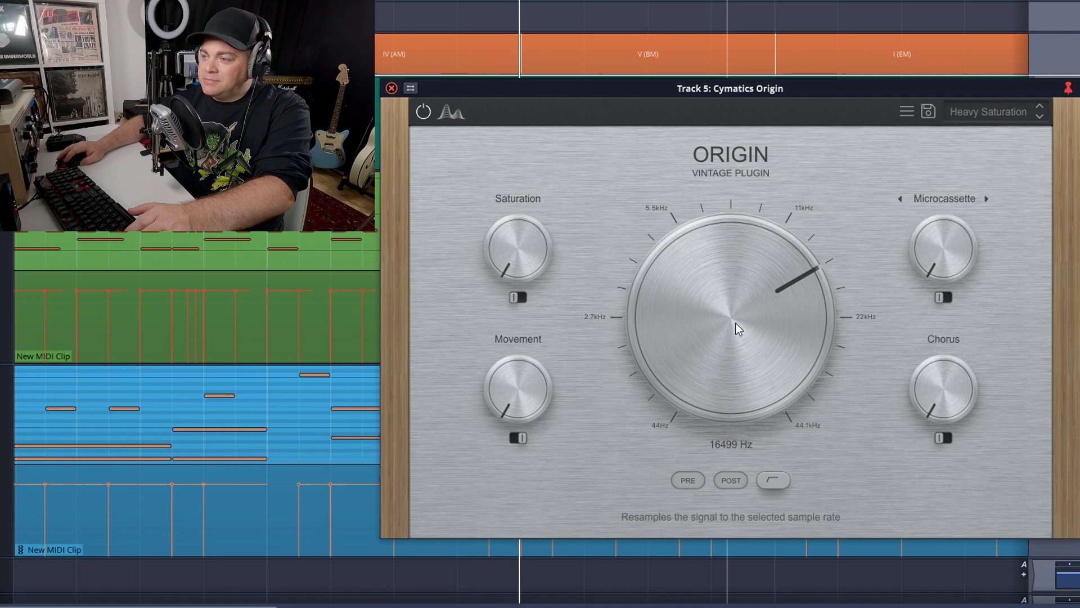
mouse_move(726, 323)
mouse_down()
mouse_move(712, 401)
mouse_move(746, 323)
mouse_up()
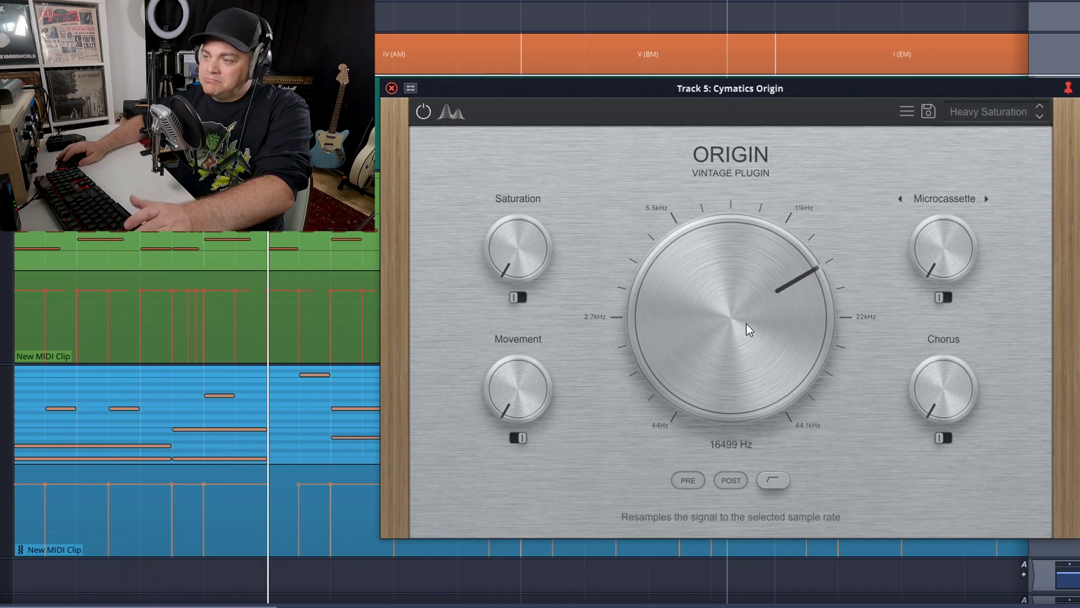
click(786, 480)
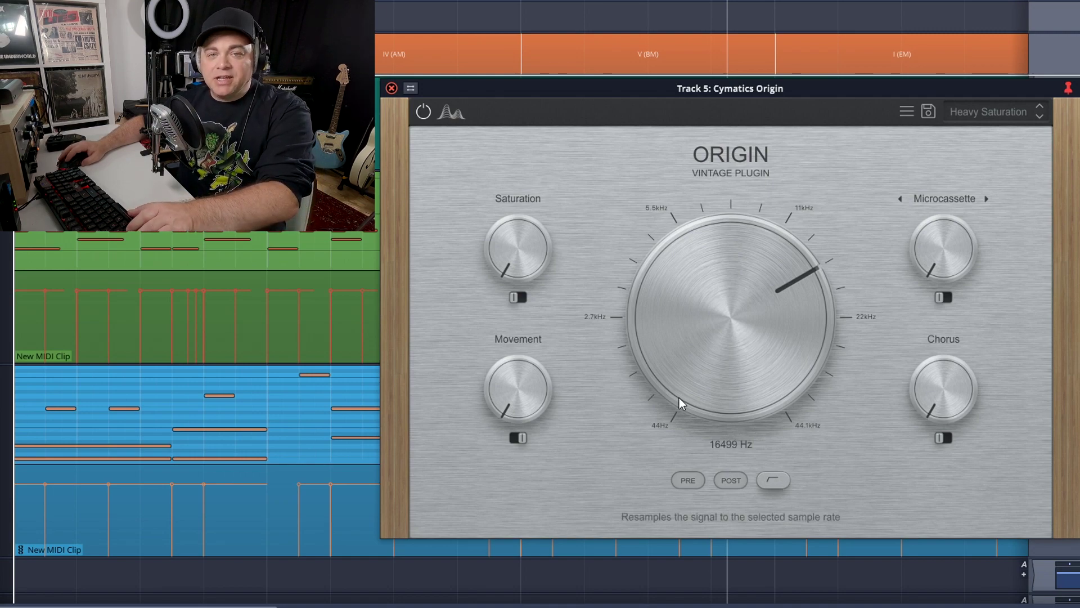
Lower the Resample Freq to about 8 kHz and toggle the high pass filter while the loop plays.
drag(749, 332, 763, 359)
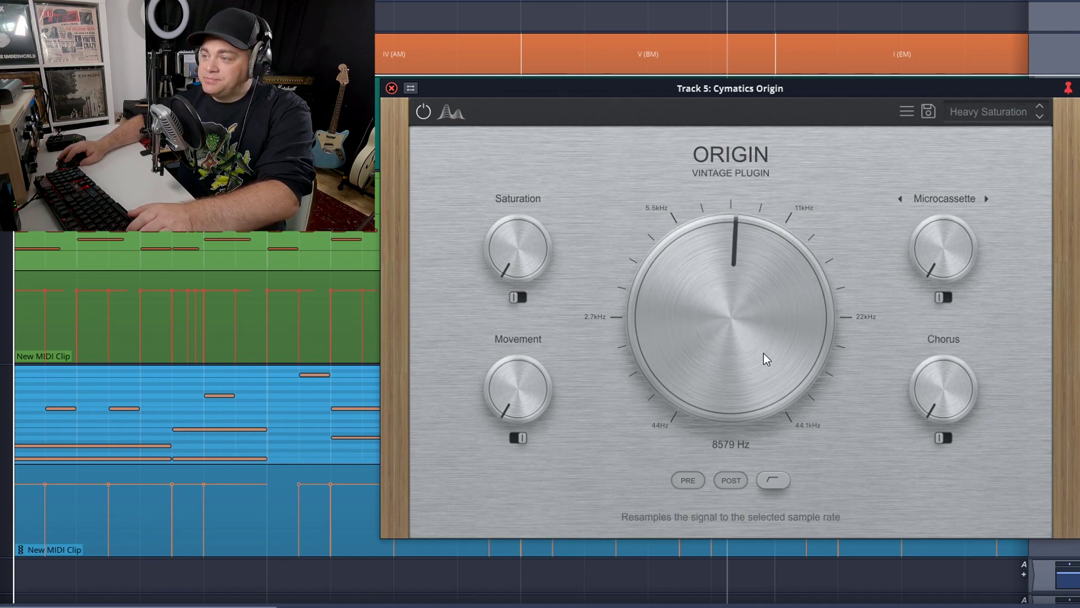
key(space)
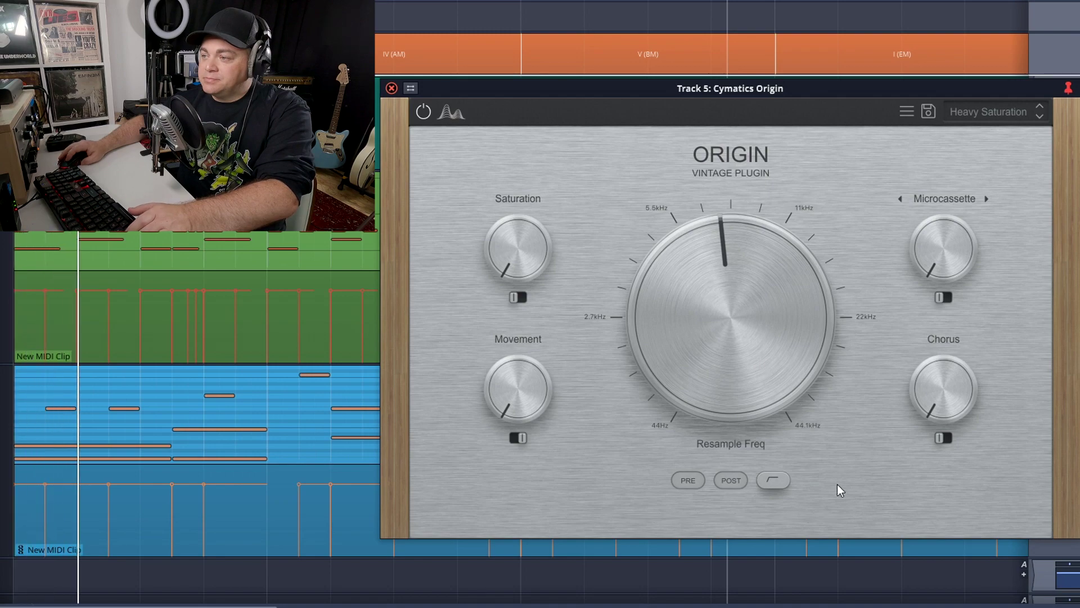
click(774, 480)
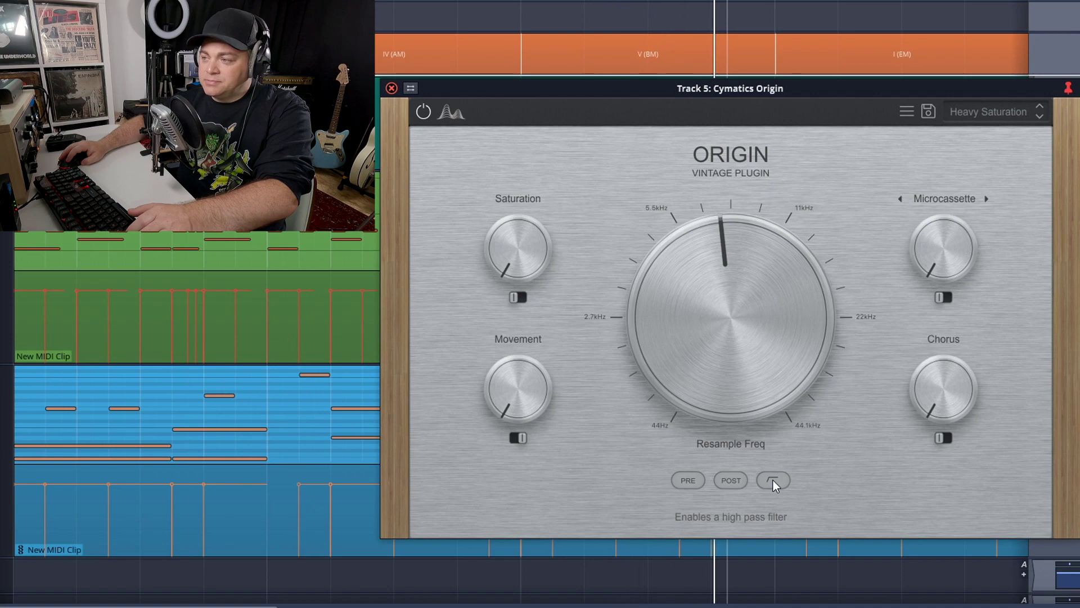
click(777, 483)
click(780, 481)
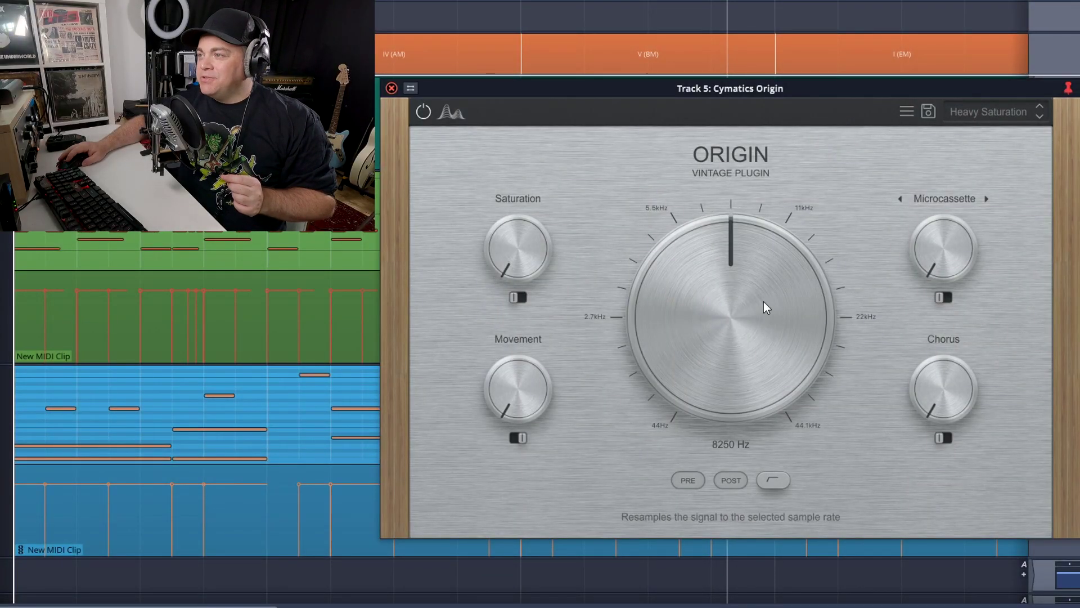
Audition the loop with Saturation at 100% in both the tube and drive modes, and return the amount to 0%.
click(520, 298)
key(space)
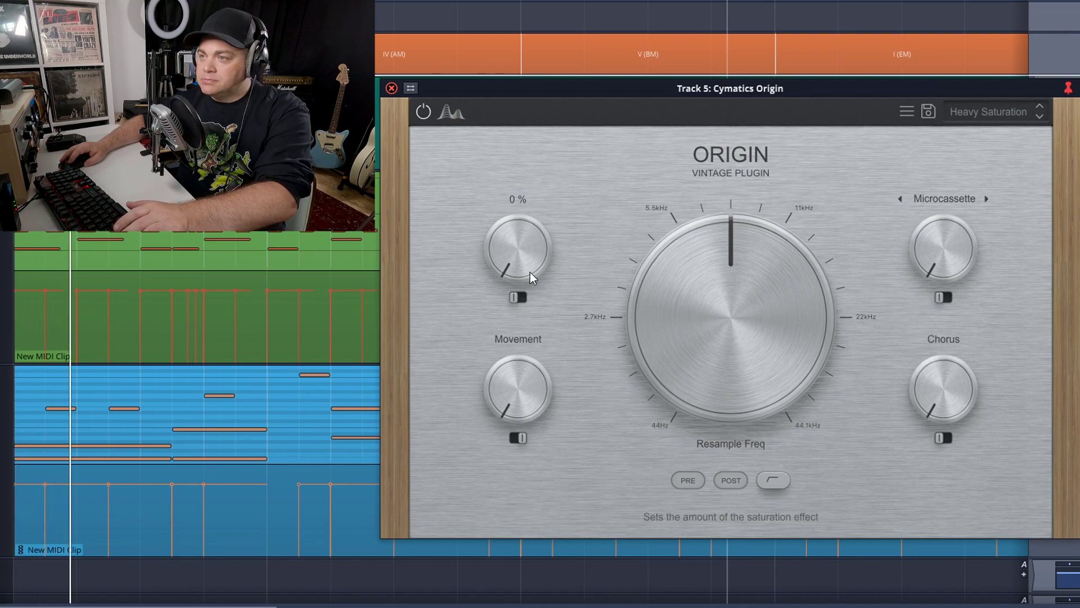
drag(518, 275, 504, 167)
drag(504, 142, 530, 94)
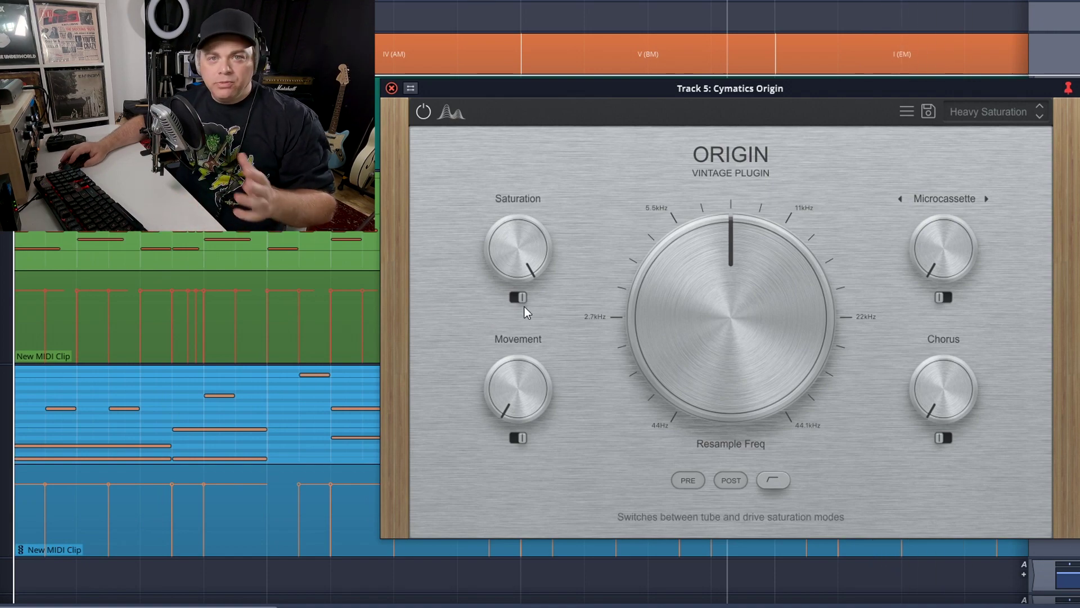
mouse_move(499, 276)
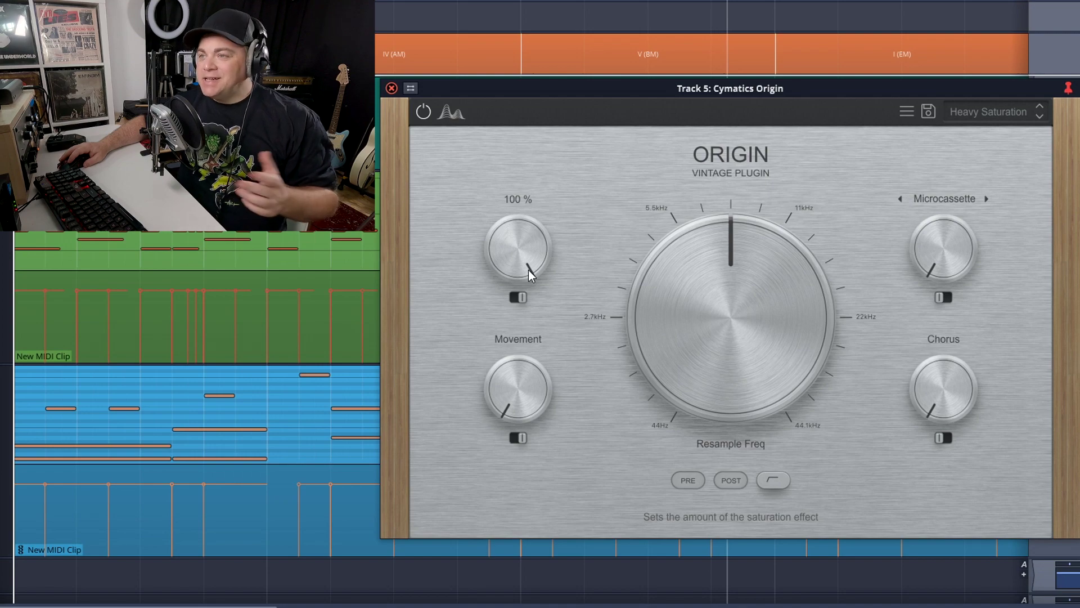
click(523, 296)
drag(507, 231, 563, 457)
Switch the Movement's wow/flutter mode, play the loop while raising the amount to 78%, and bring it back to 0%.
mouse_move(518, 398)
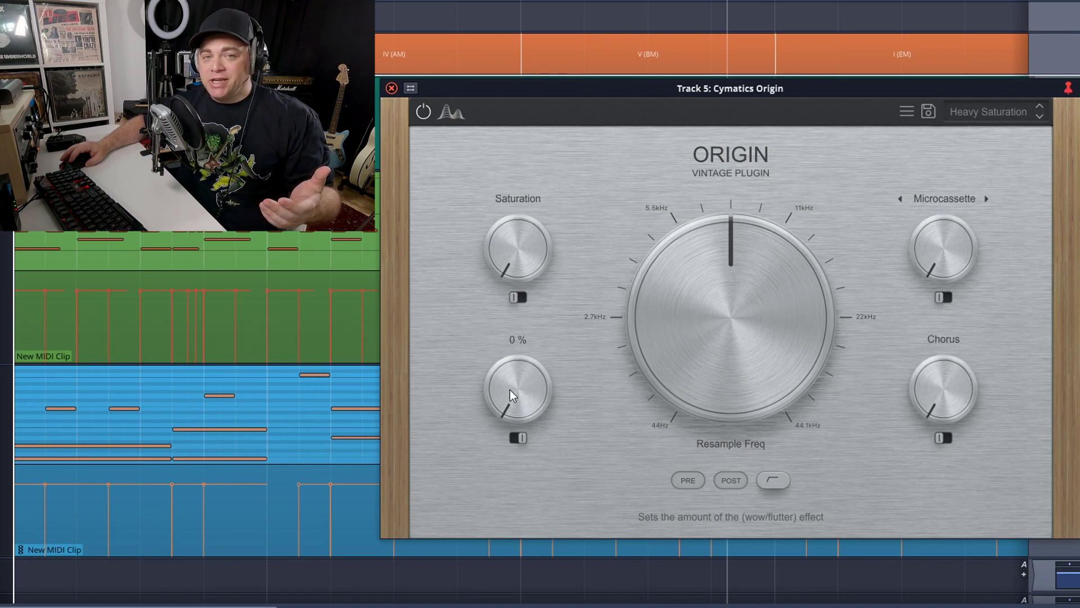
click(520, 437)
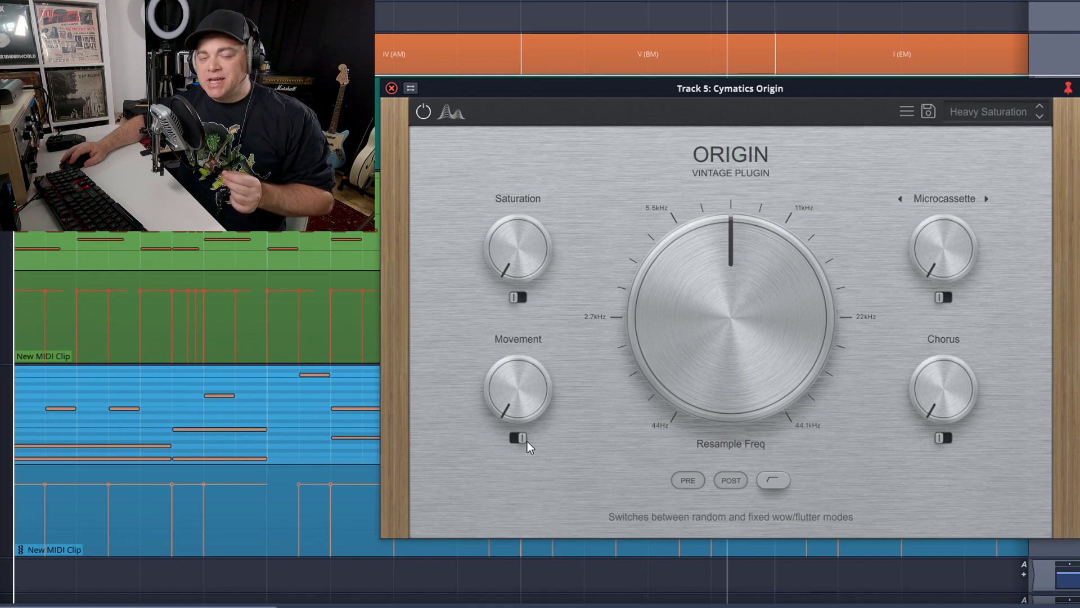
click(518, 437)
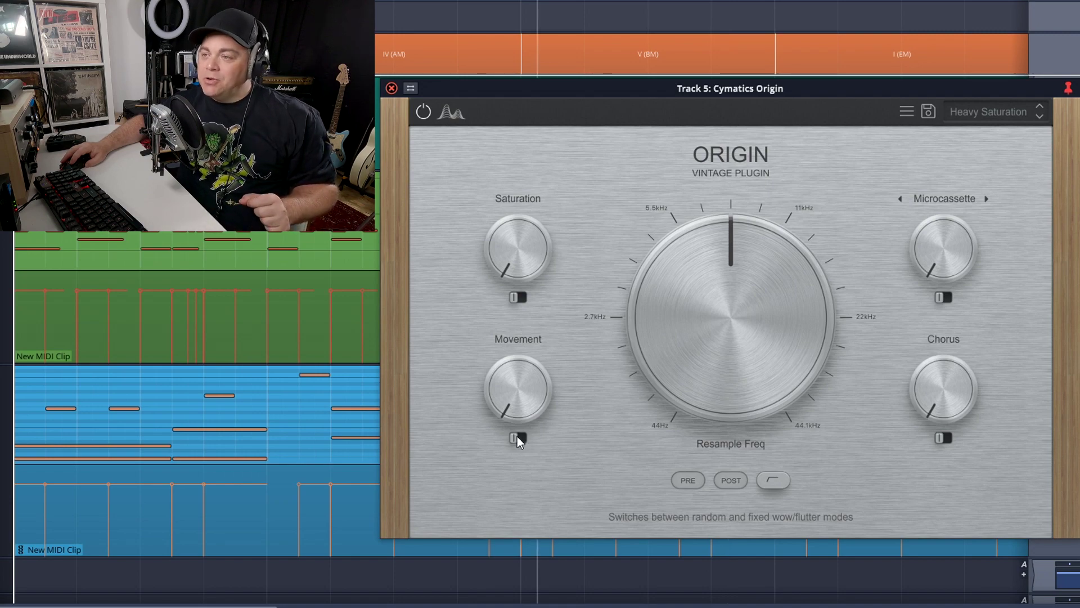
drag(510, 405, 520, 385)
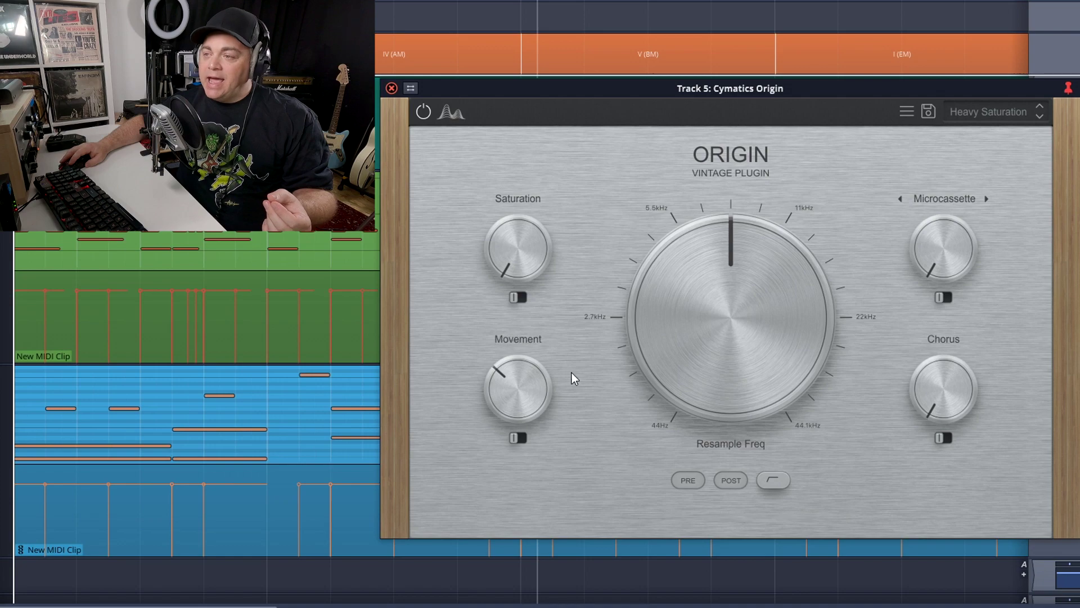
drag(518, 384, 514, 439)
key(space)
drag(514, 394, 546, 261)
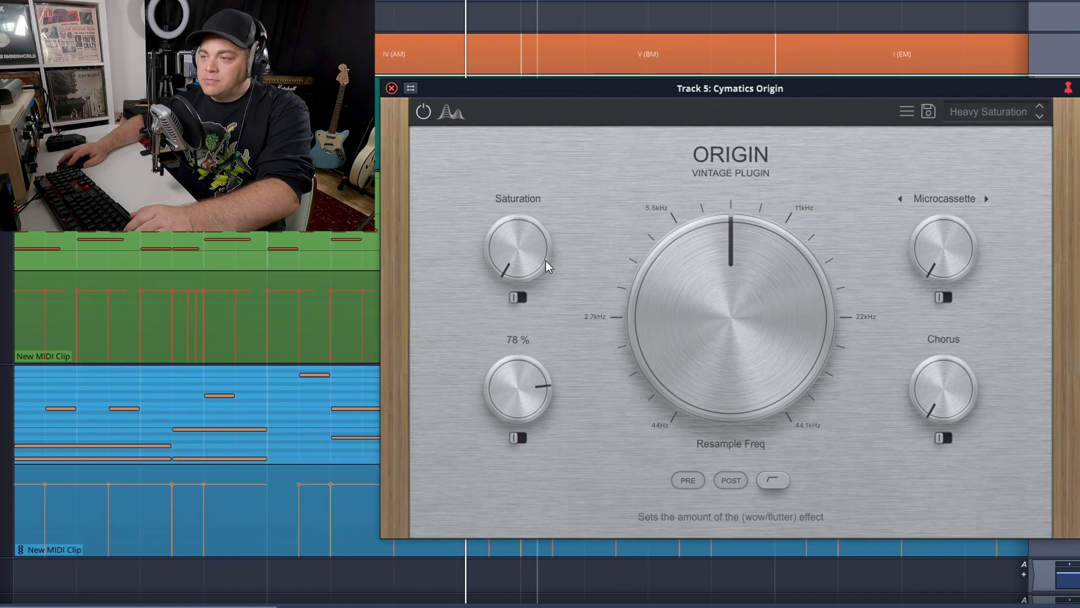
drag(519, 390, 534, 582)
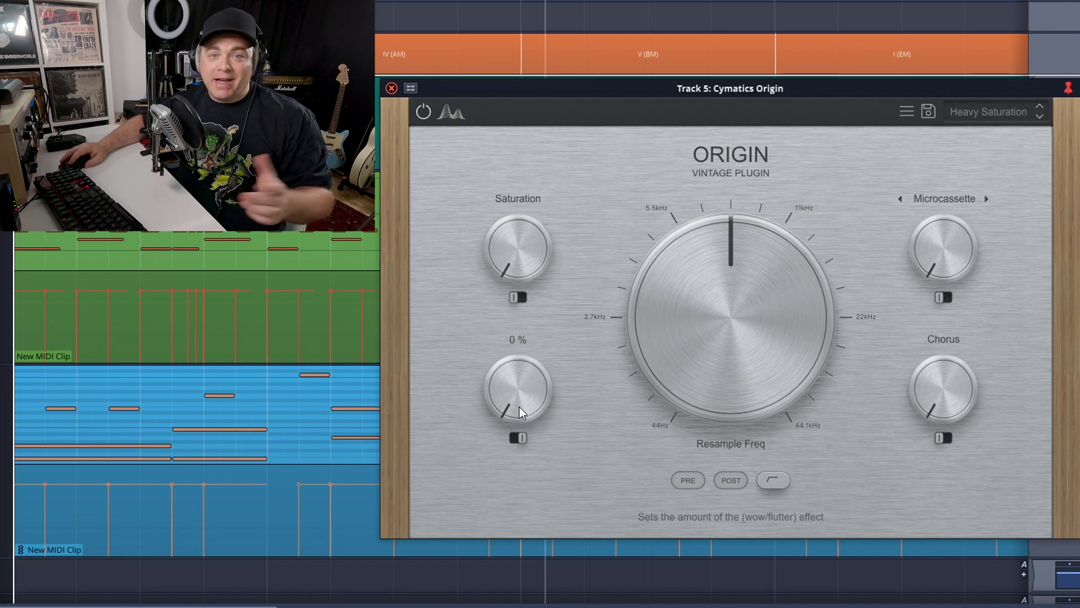
Audition the Movement at up to 100% in the other wow/flutter mode, and reset it to 0% with the mode switched back.
key(space)
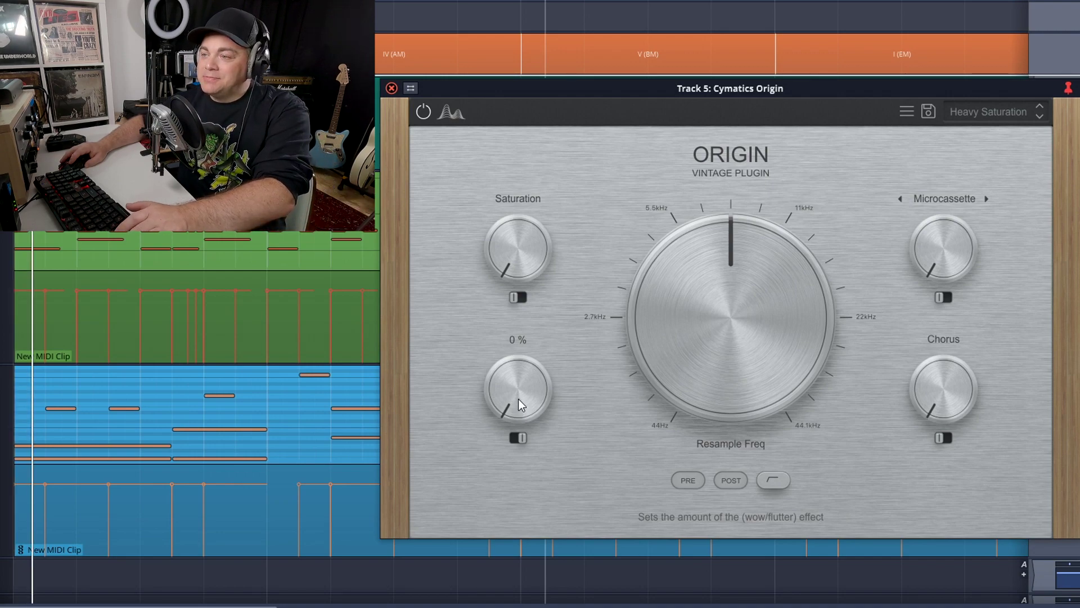
drag(516, 409, 559, 226)
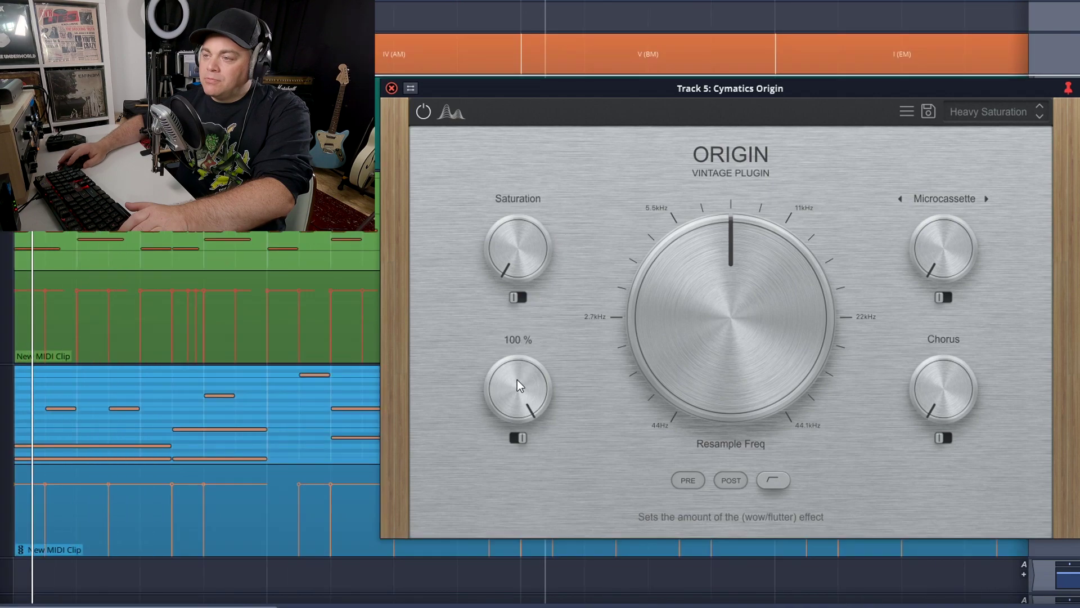
drag(518, 390, 518, 455)
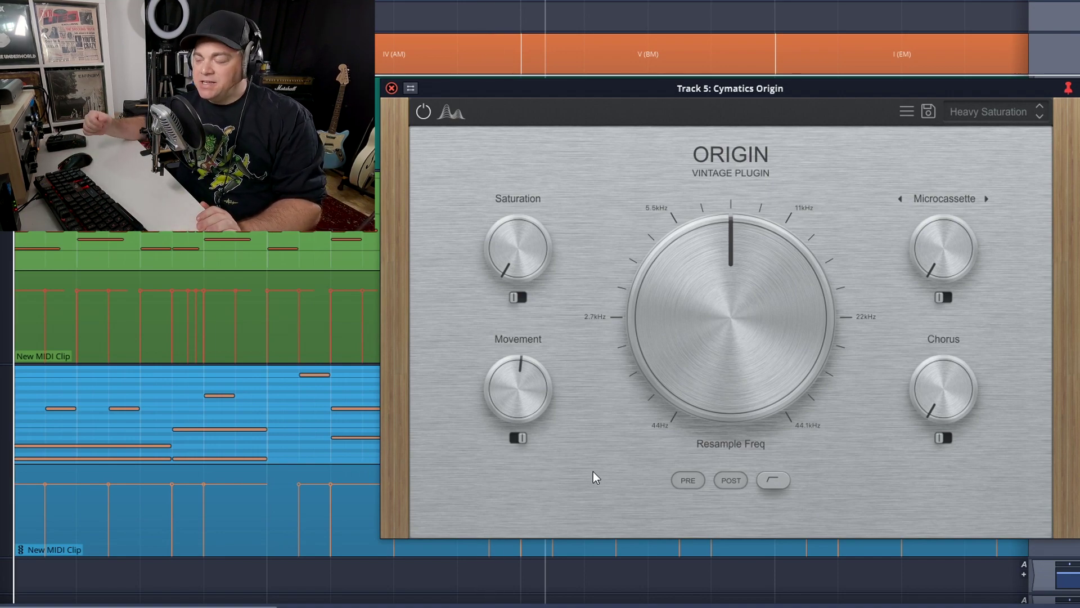
click(509, 439)
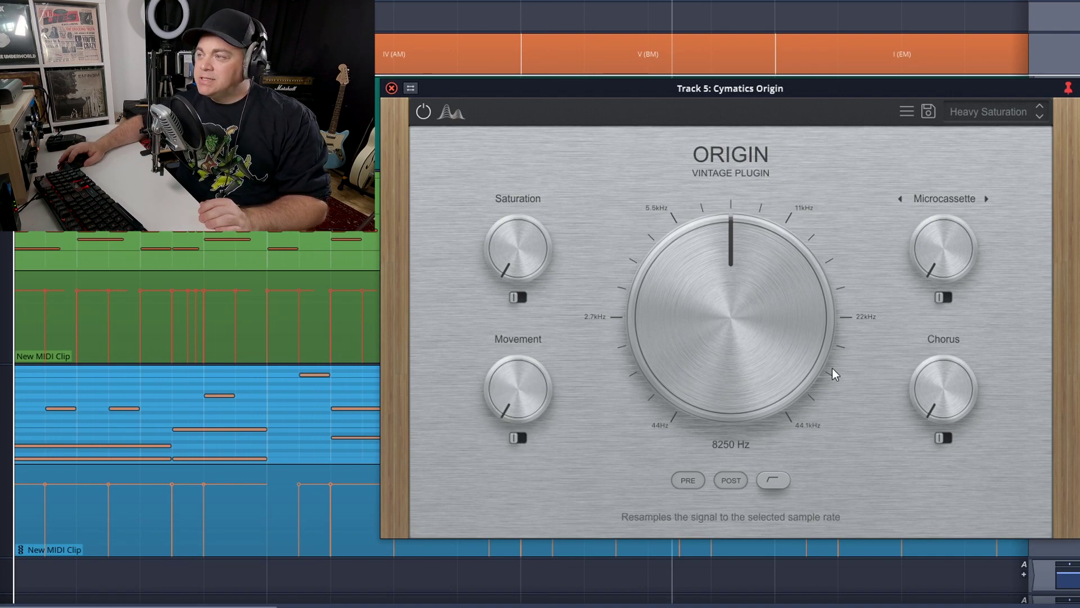
Choose Reel To Reel 2 as the noise source type.
click(944, 198)
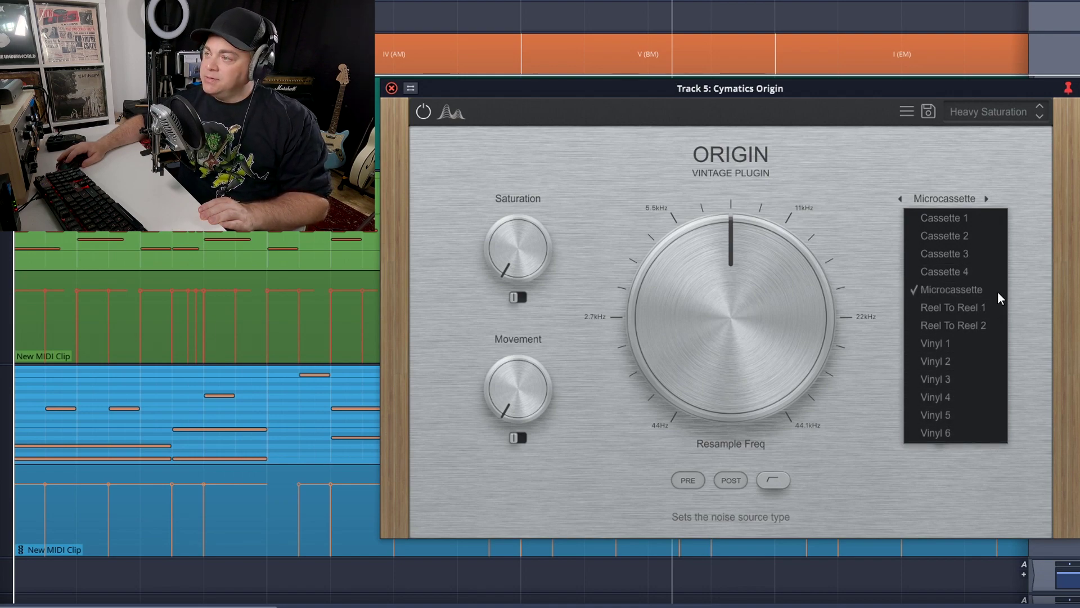
click(974, 325)
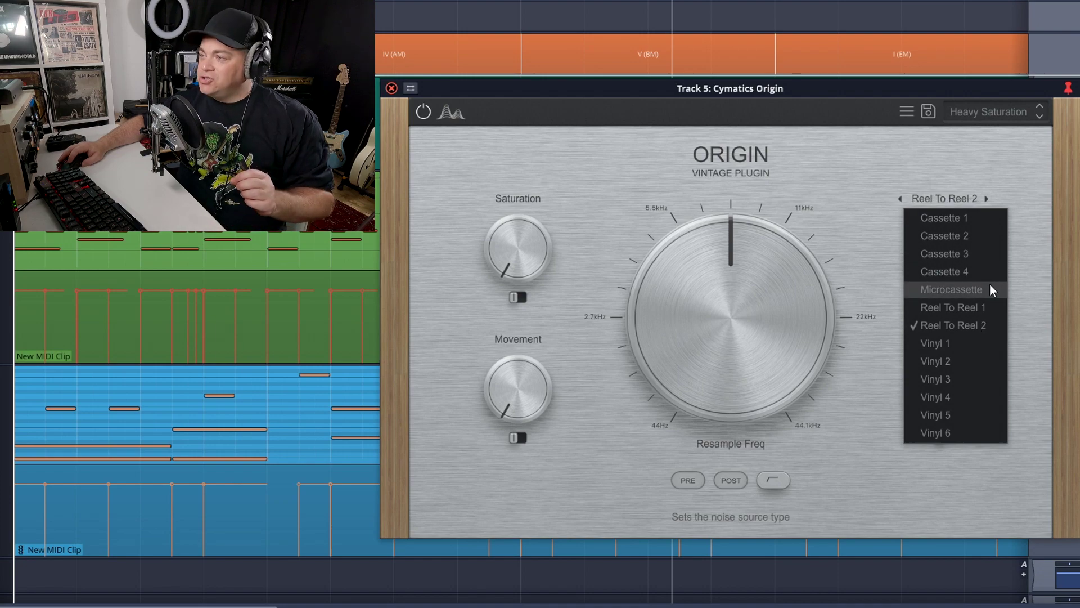
click(967, 326)
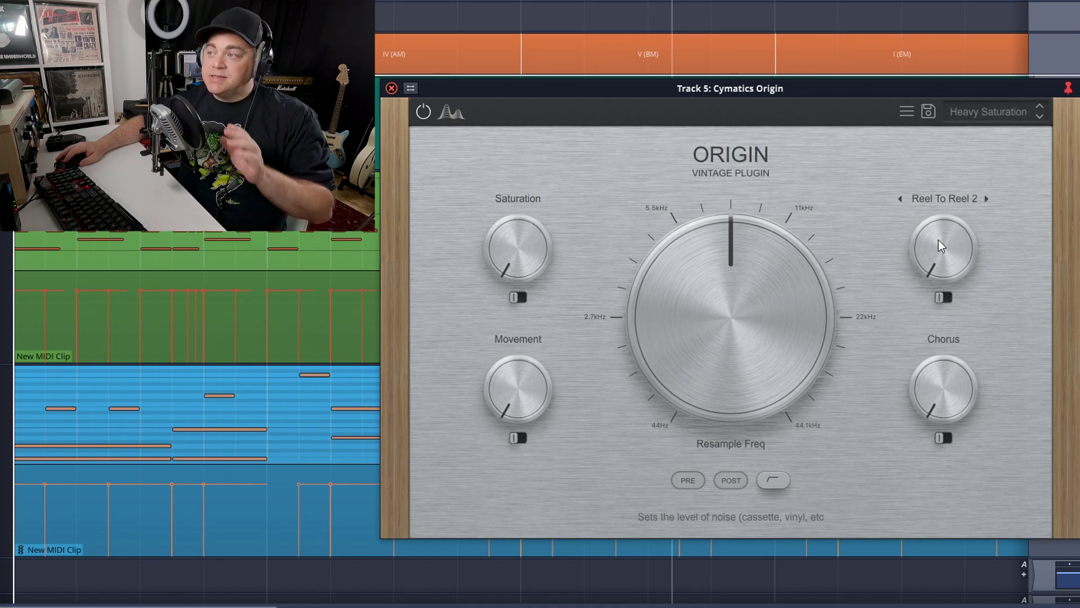
Toggle the noise between pre and post resampler and raise the noise level to slightly over half.
mouse_move(675, 261)
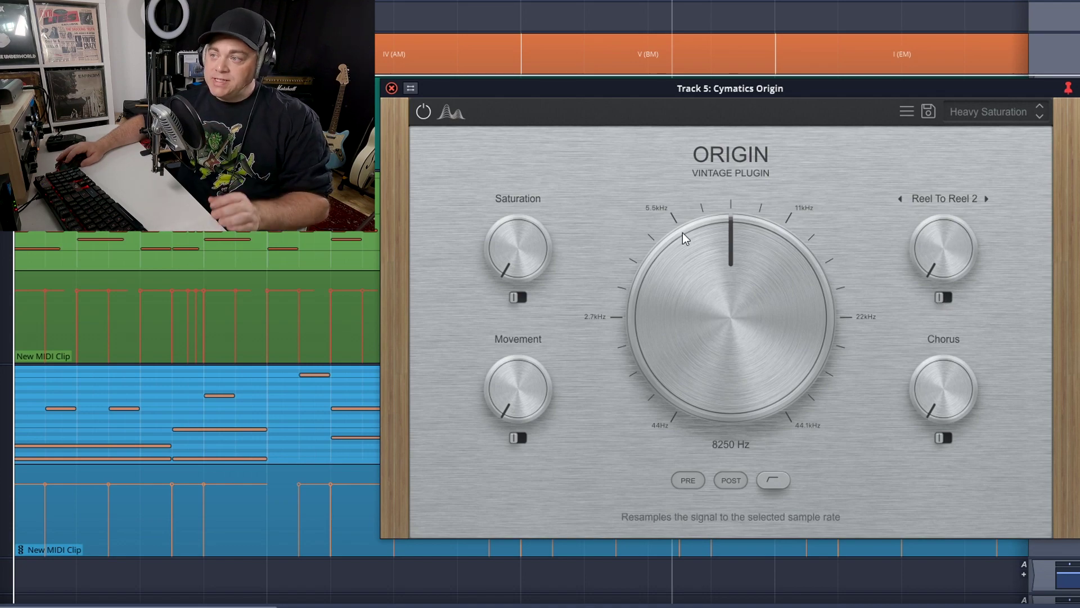
click(948, 298)
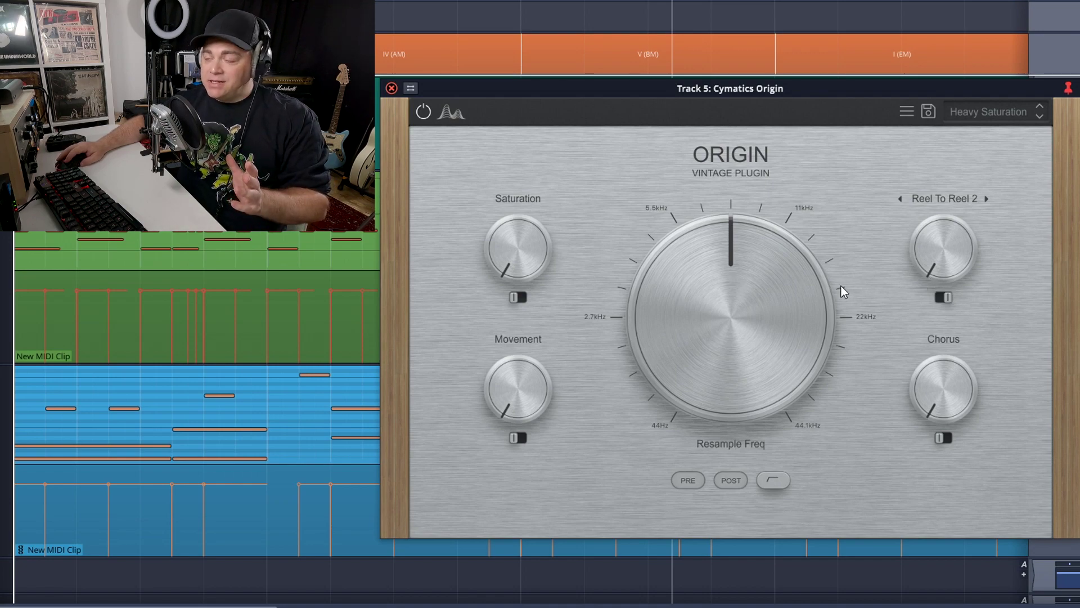
click(948, 297)
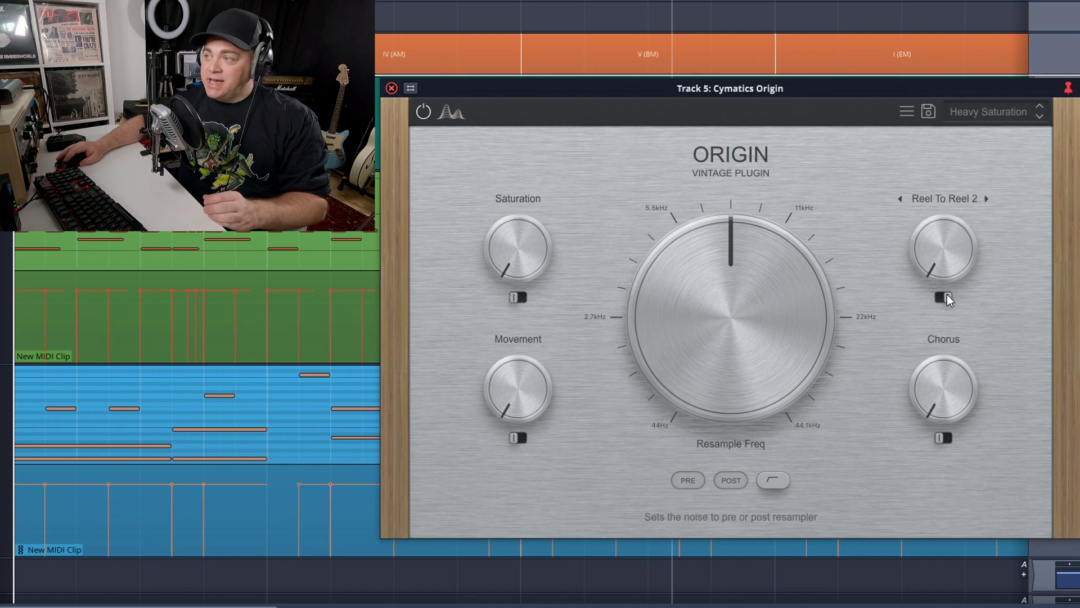
drag(934, 257, 944, 166)
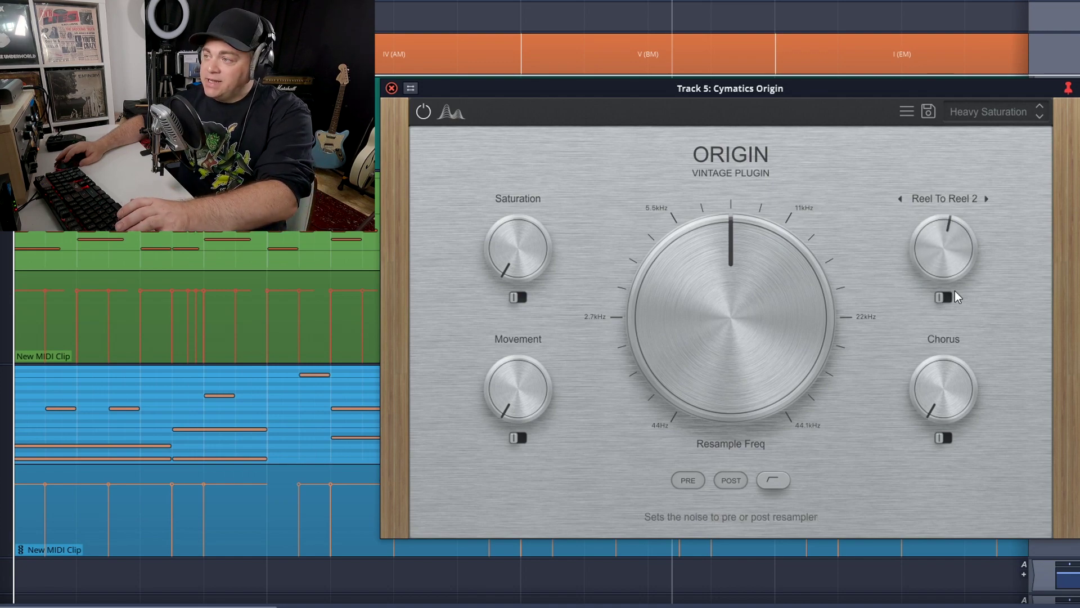
Play the loop while switching the noise between pre and post resampler, and reduce the noise level to near its minimum.
key(space)
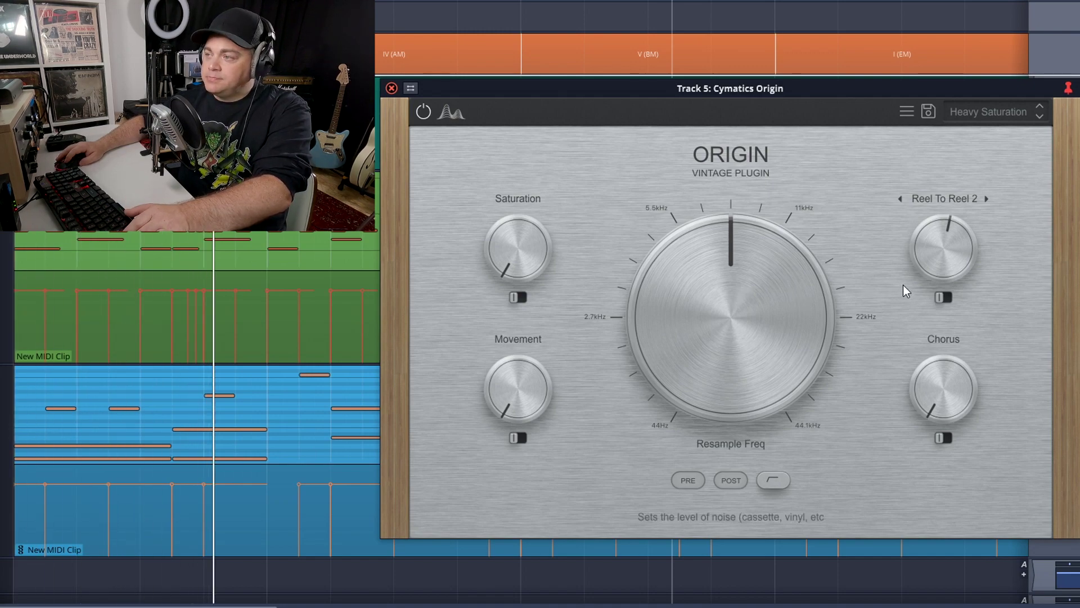
click(949, 296)
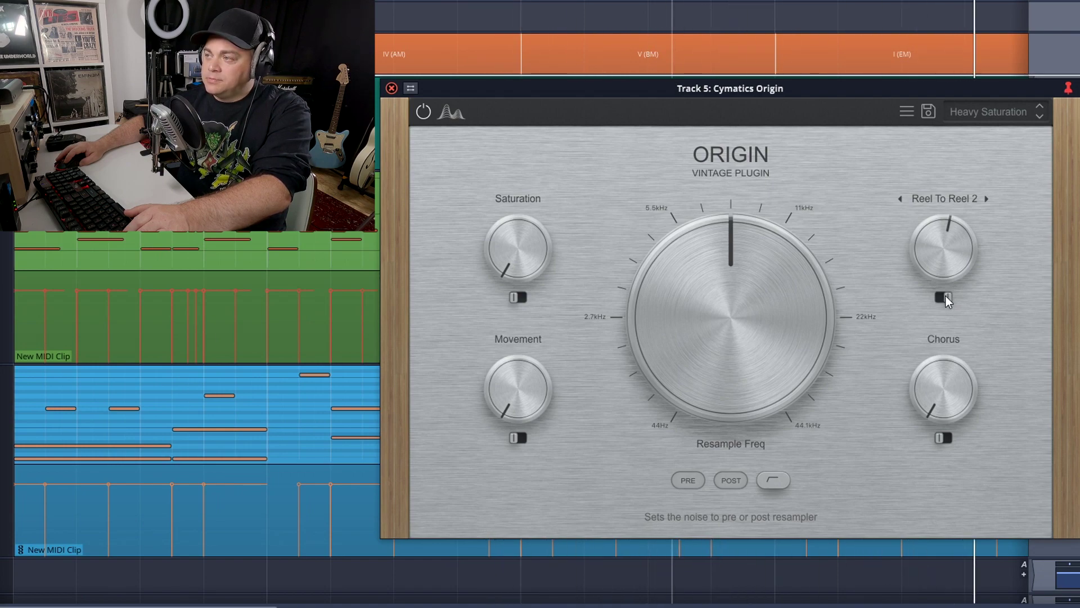
drag(947, 251, 942, 285)
click(941, 291)
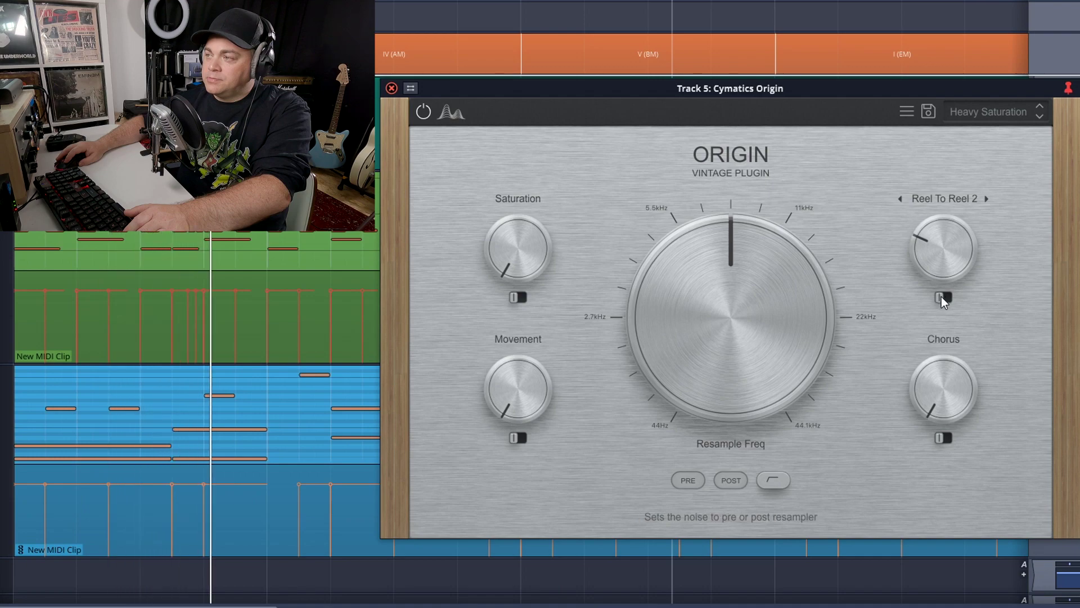
click(946, 296)
click(946, 297)
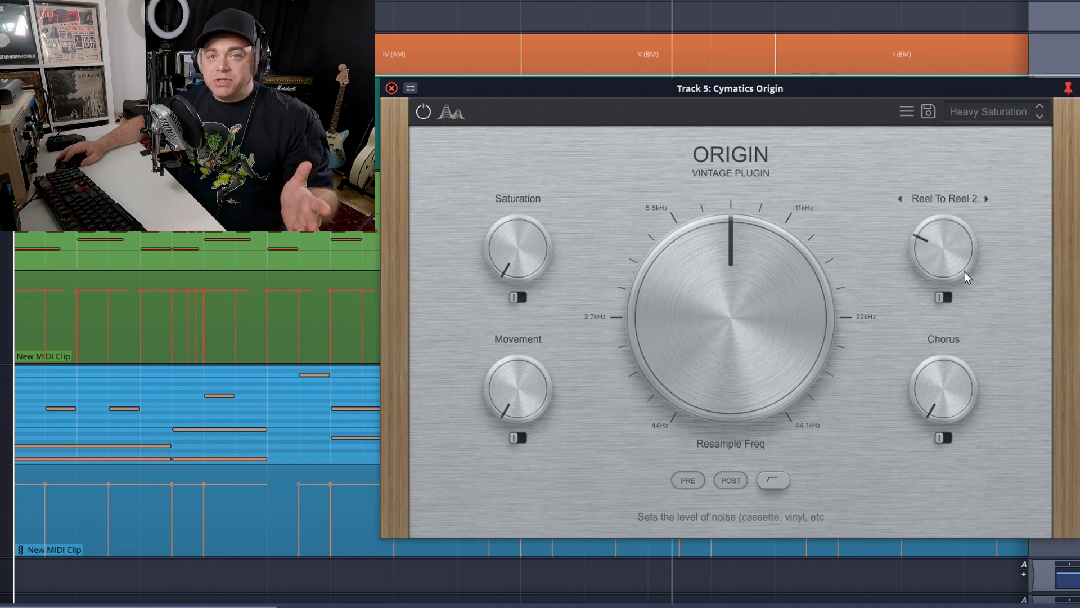
drag(946, 247, 963, 202)
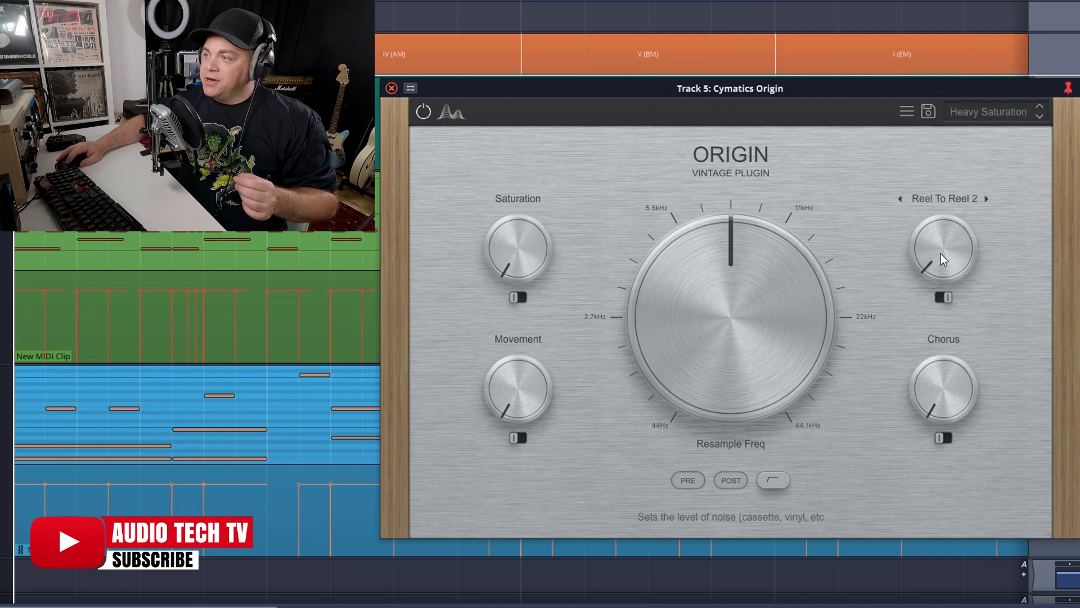
Raise the noise level to about half and audition the noise sources Cassette 1 through Cassette 4 over the playing loop.
drag(933, 197, 949, 173)
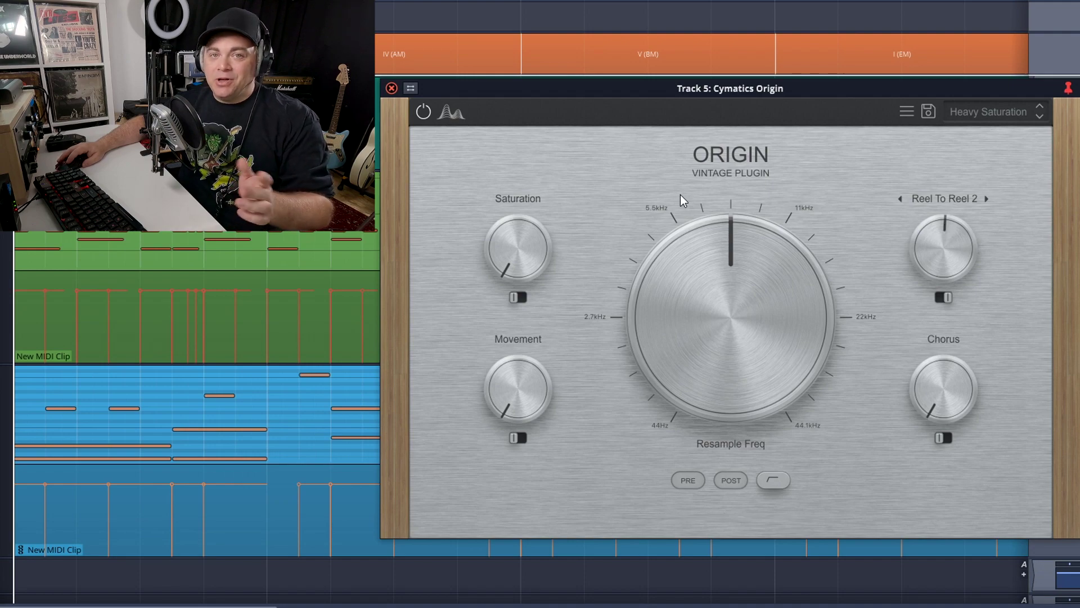
click(945, 198)
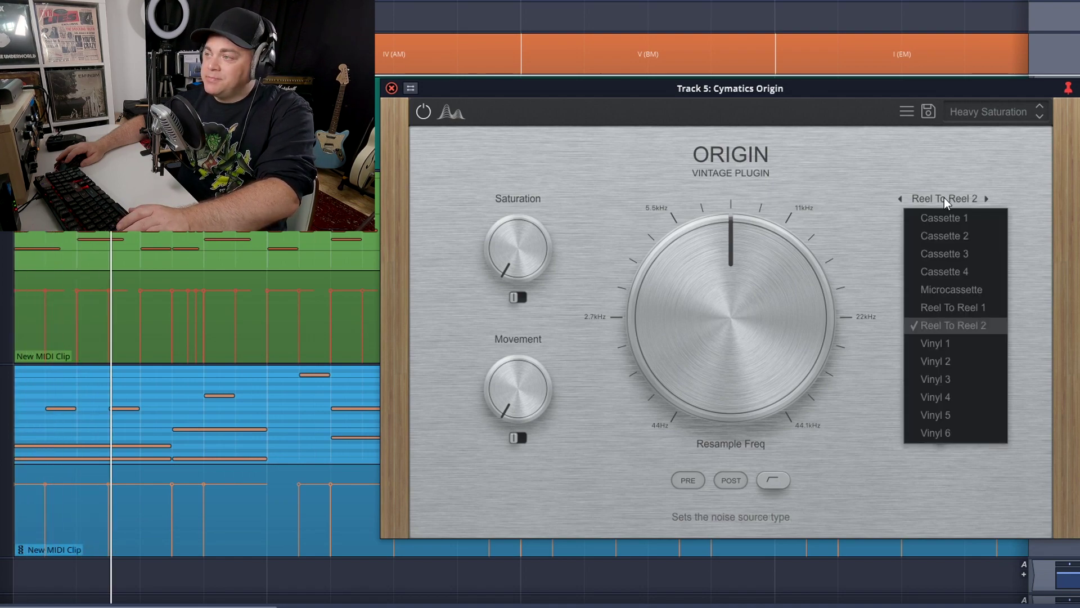
click(968, 218)
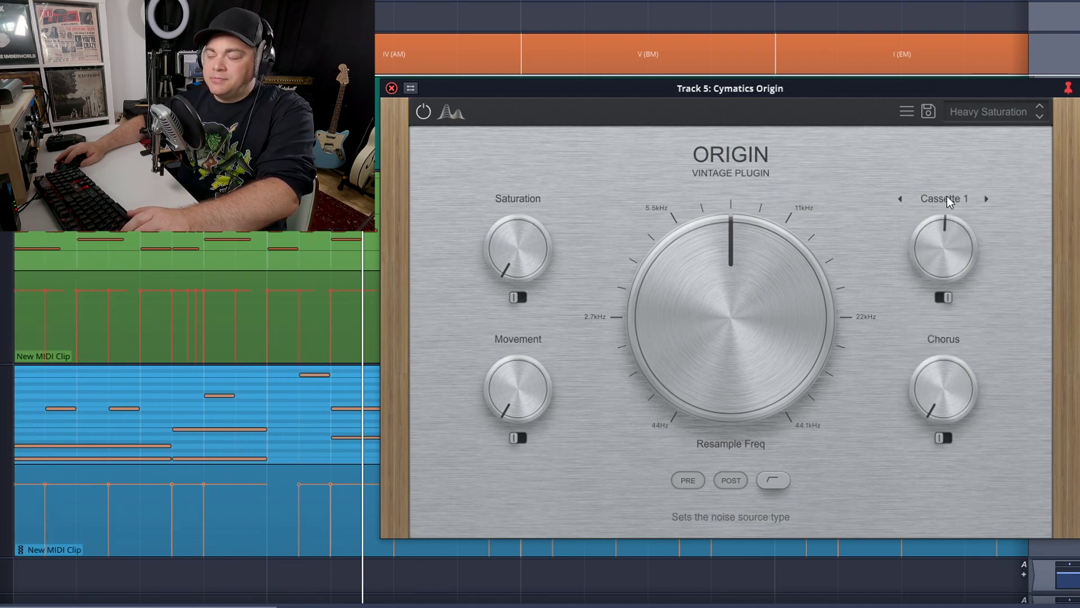
click(949, 200)
click(962, 236)
click(958, 201)
click(965, 254)
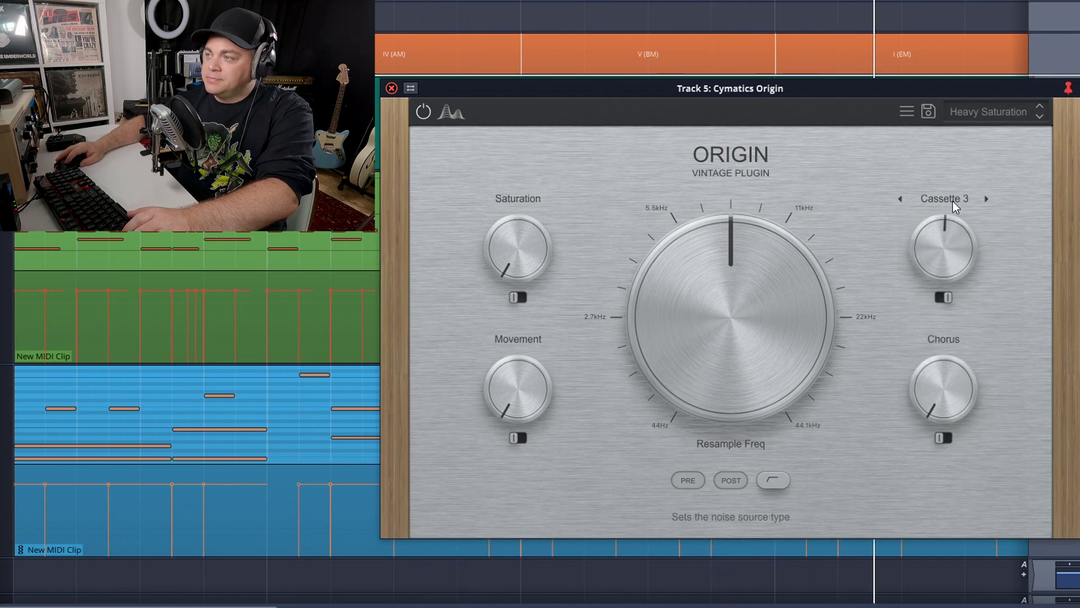
click(953, 198)
click(968, 271)
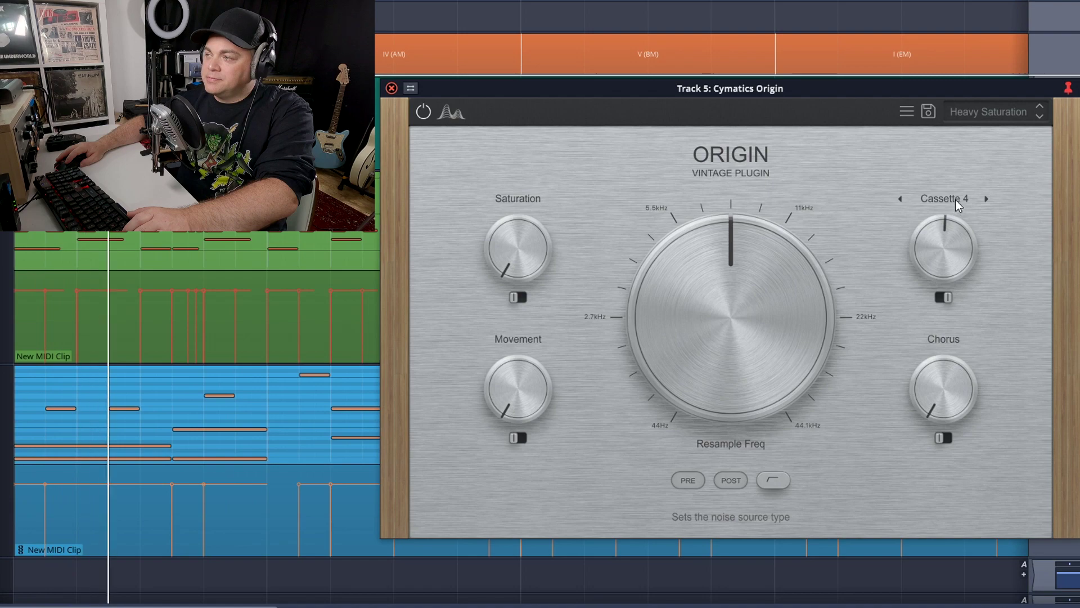
Audition the Microcassette and Reel To Reel 1 noise sources over the playing loop.
click(954, 200)
click(988, 284)
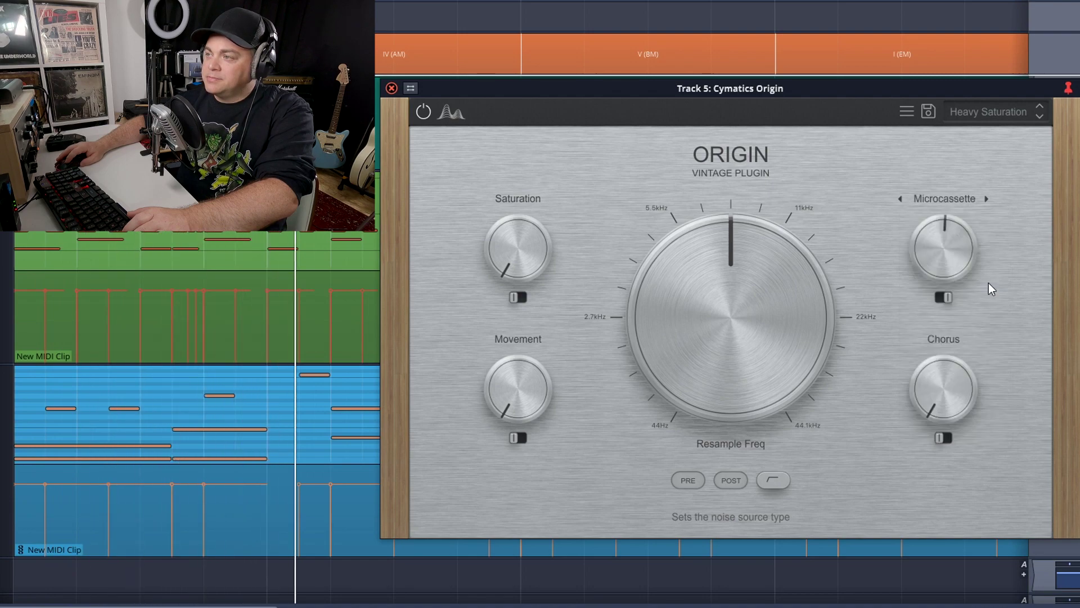
click(958, 202)
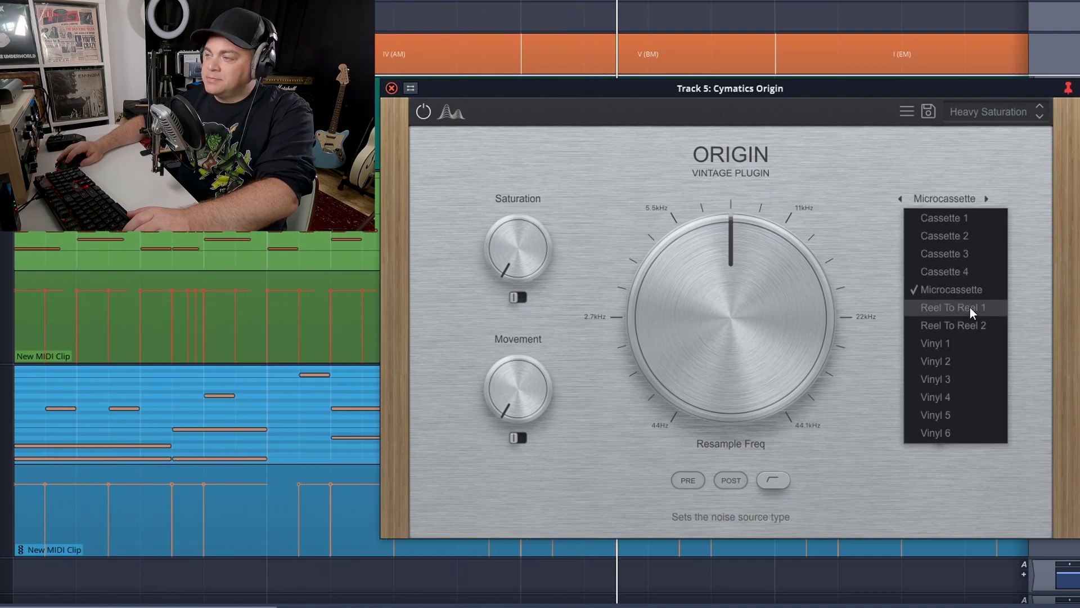
click(971, 308)
Audition the vinyl noise sources in order from Vinyl 1 to Vinyl 6, ending on Vinyl 6.
click(960, 197)
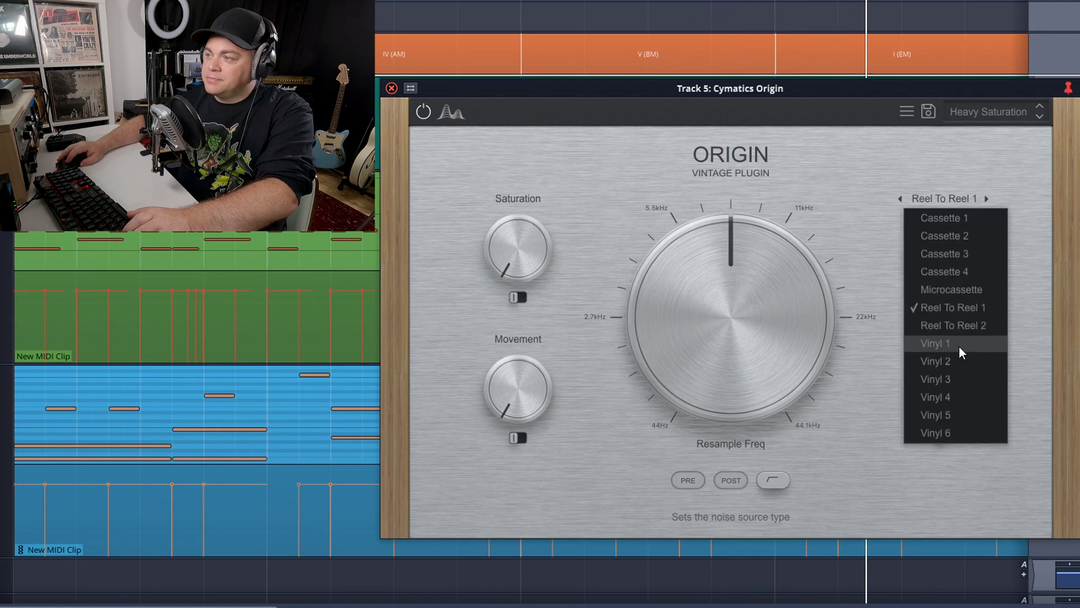
click(959, 344)
click(948, 197)
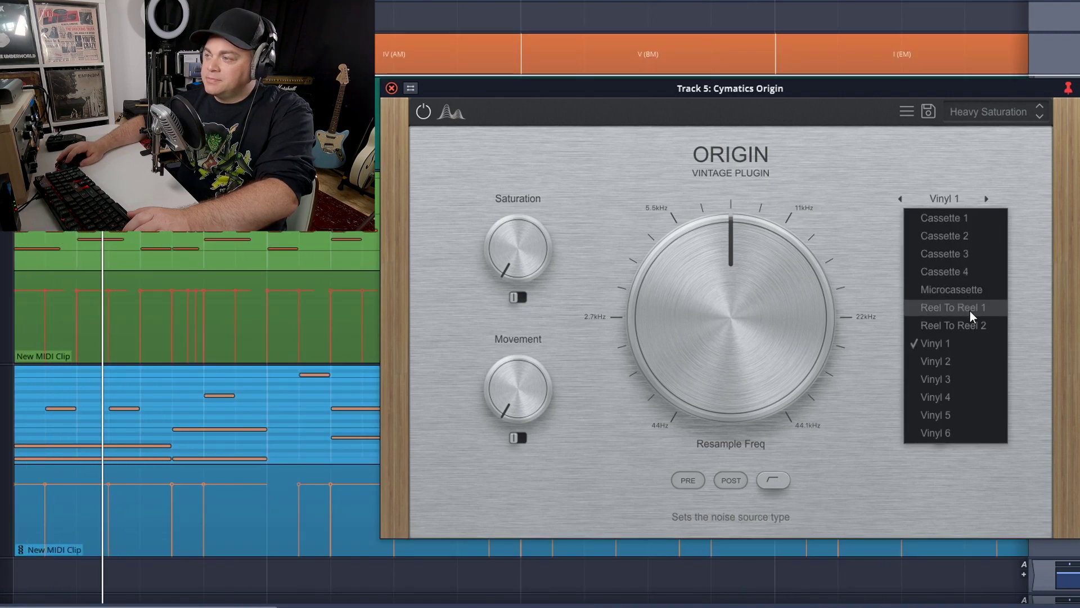
click(966, 358)
click(951, 198)
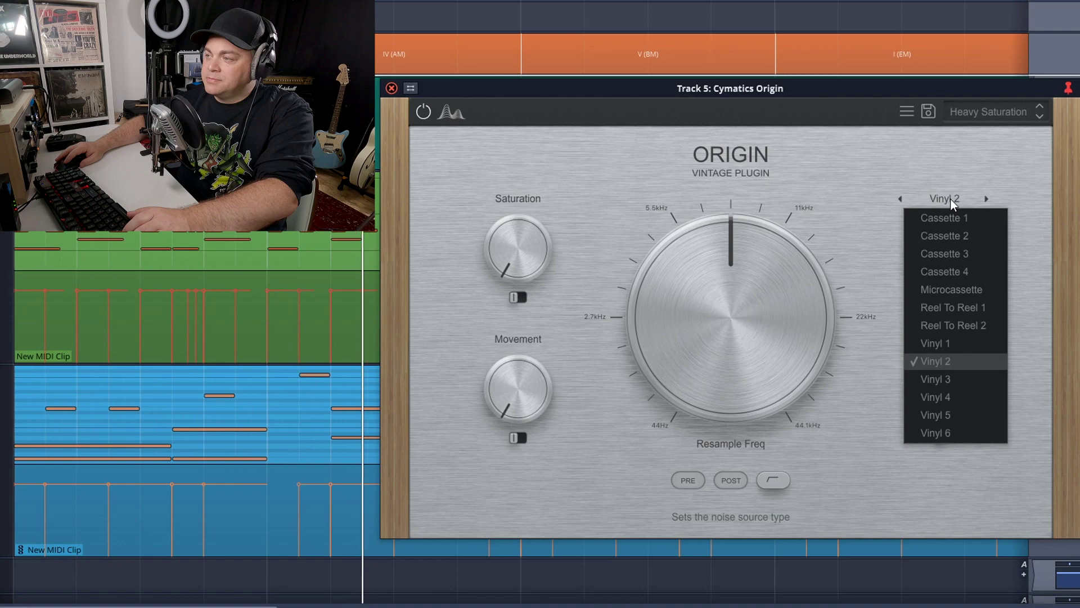
click(944, 200)
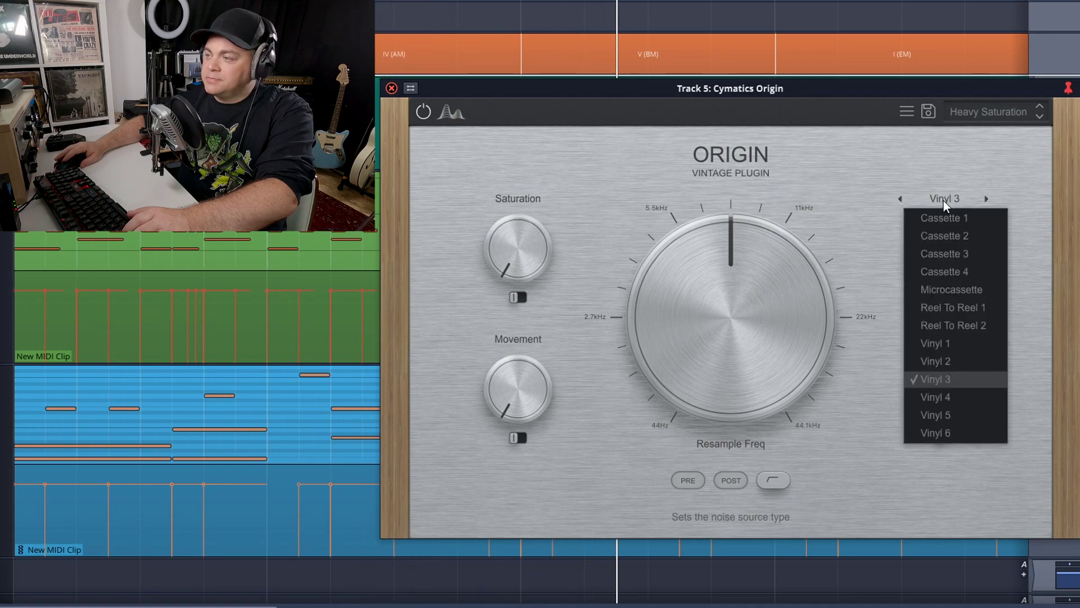
click(957, 398)
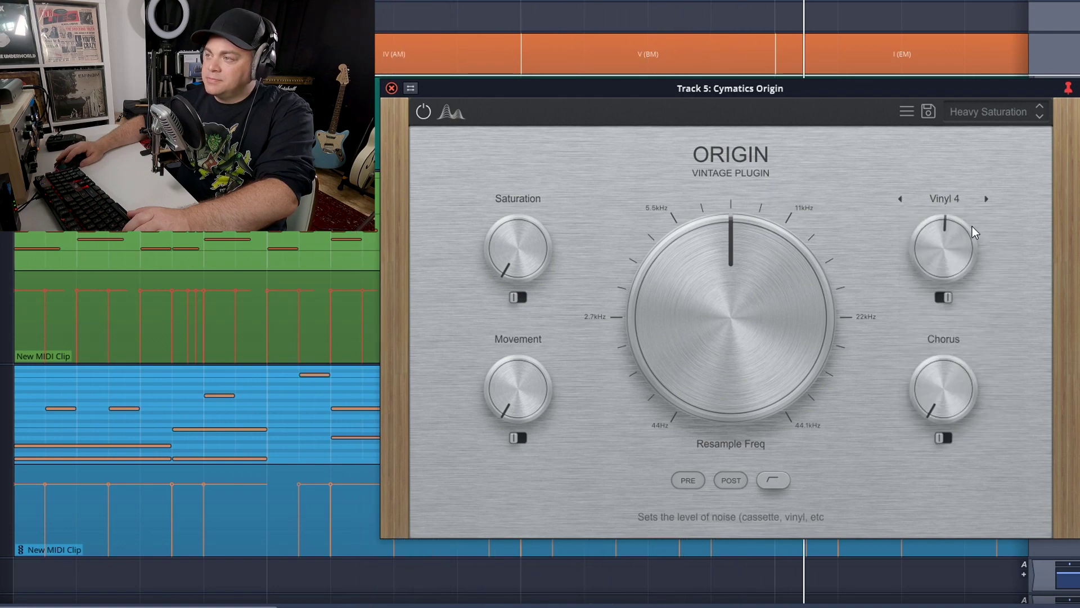
click(944, 199)
click(969, 414)
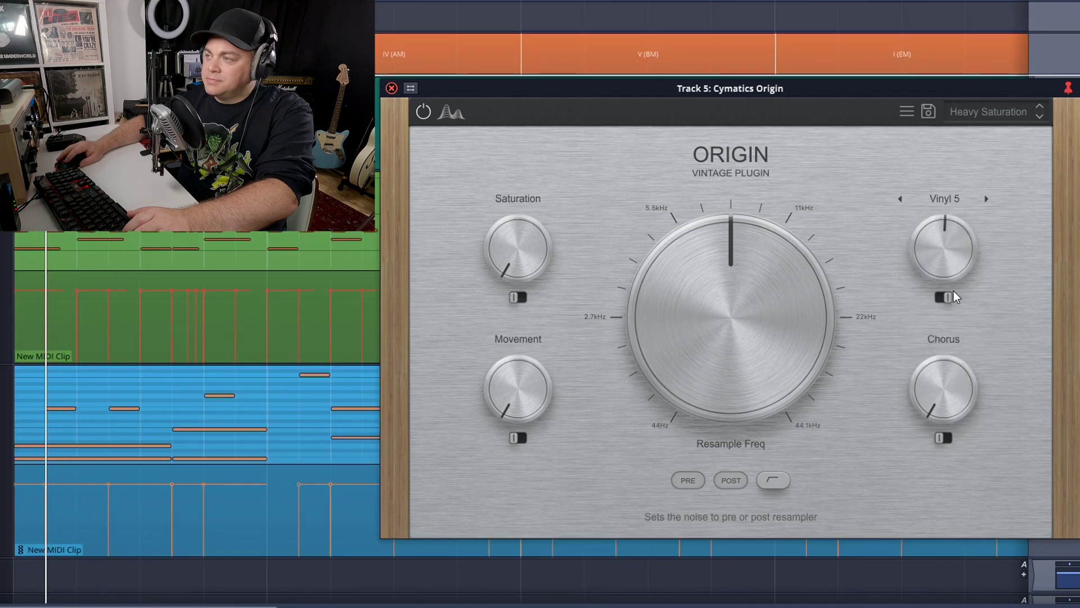
click(944, 200)
click(965, 431)
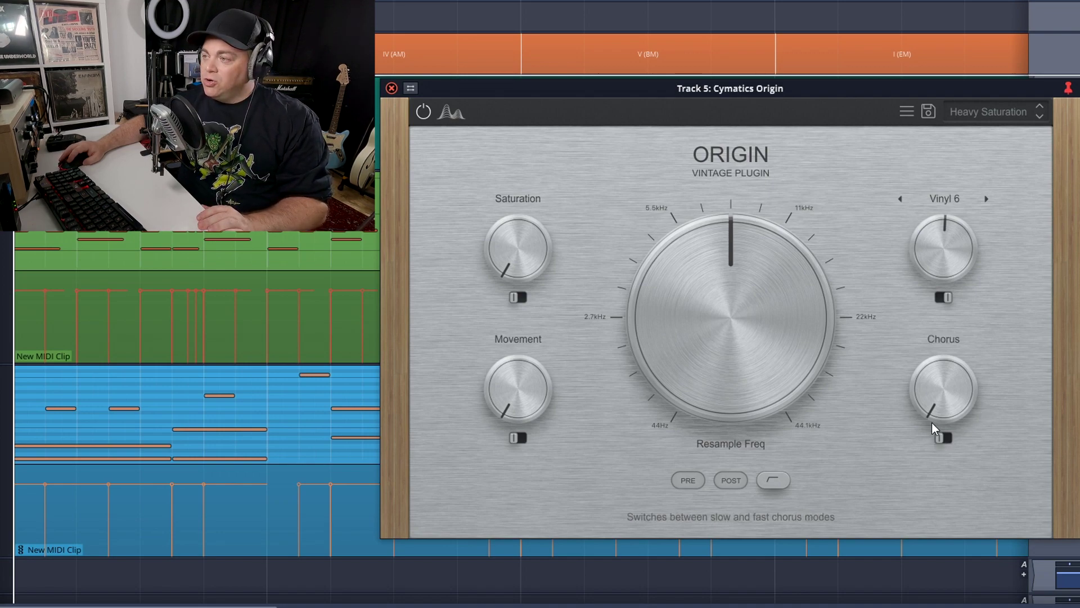
Play the loop with the noise level lowered to its minimum, and audition the chorus before returning it to 0%.
drag(934, 413, 922, 432)
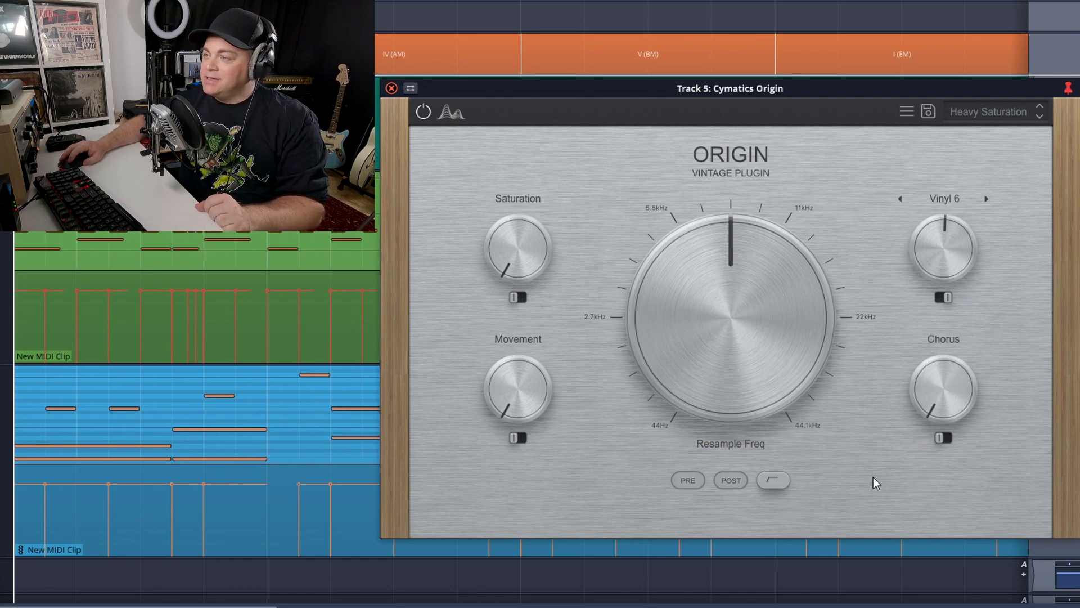
key(space)
drag(946, 230, 950, 358)
drag(924, 392, 932, 295)
drag(948, 396, 949, 487)
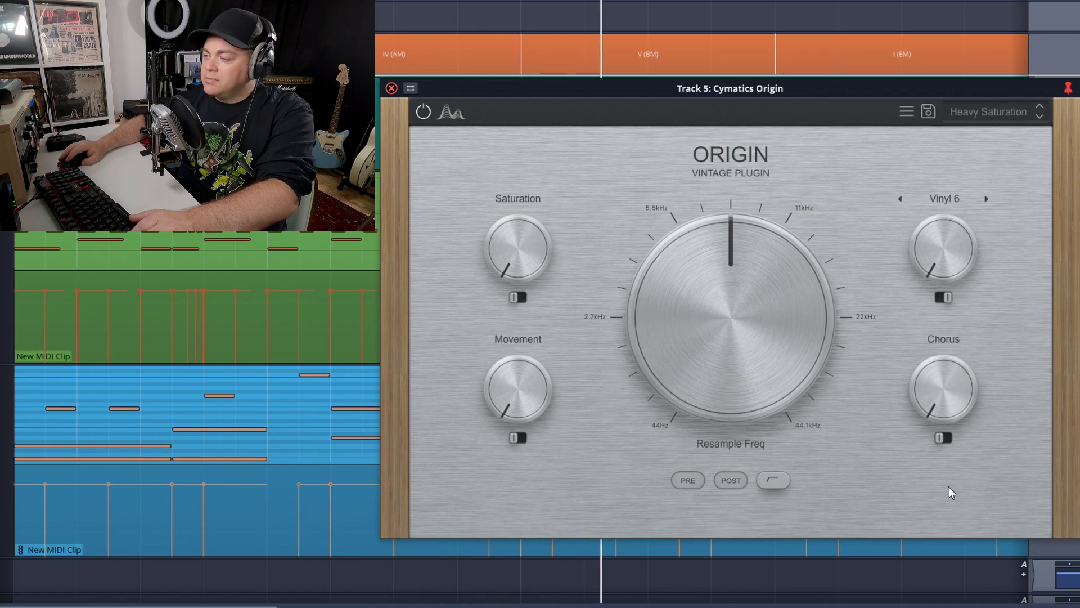
Try the other chorus speed mode, switch it back, and set the chorus amount to about 40%.
click(948, 438)
drag(942, 413, 984, 429)
click(943, 435)
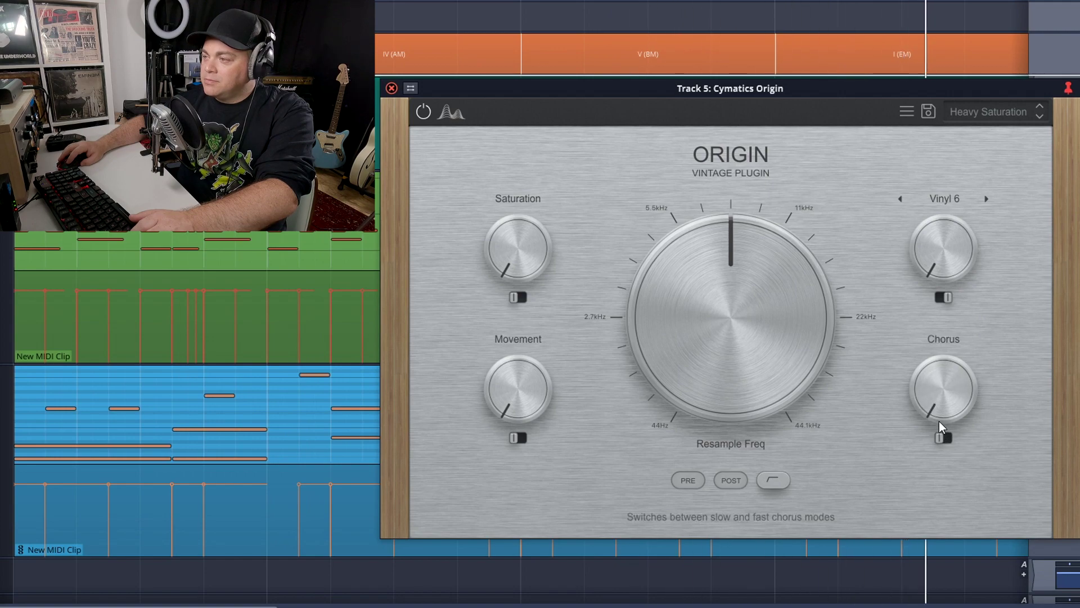
drag(938, 386, 937, 327)
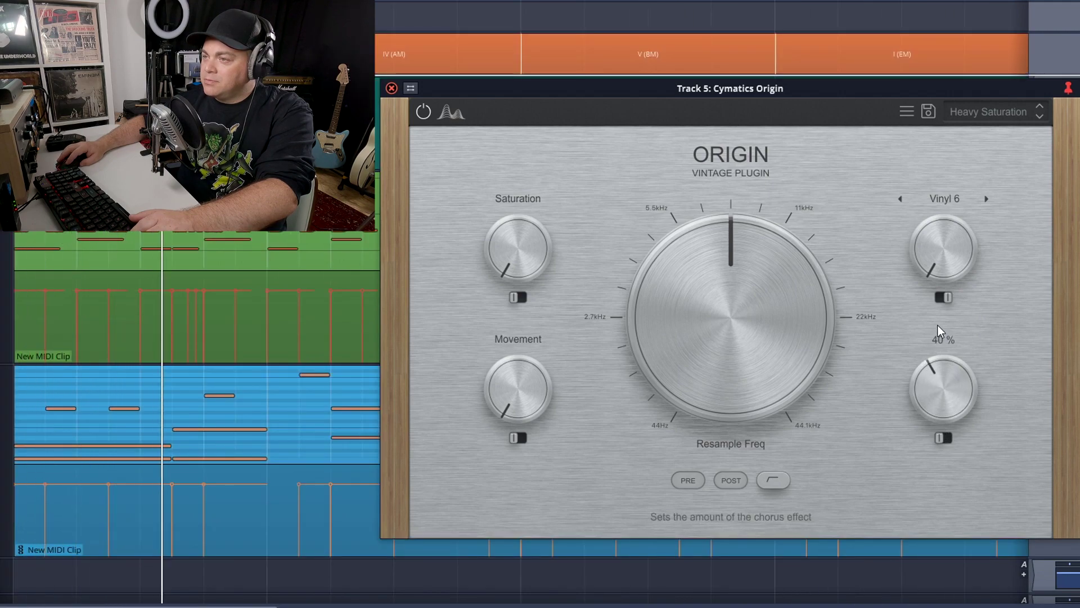
Raise the saturation to slightly over half in its other mode, and set the movement to 34%.
drag(509, 263, 525, 171)
click(518, 298)
drag(520, 277, 521, 261)
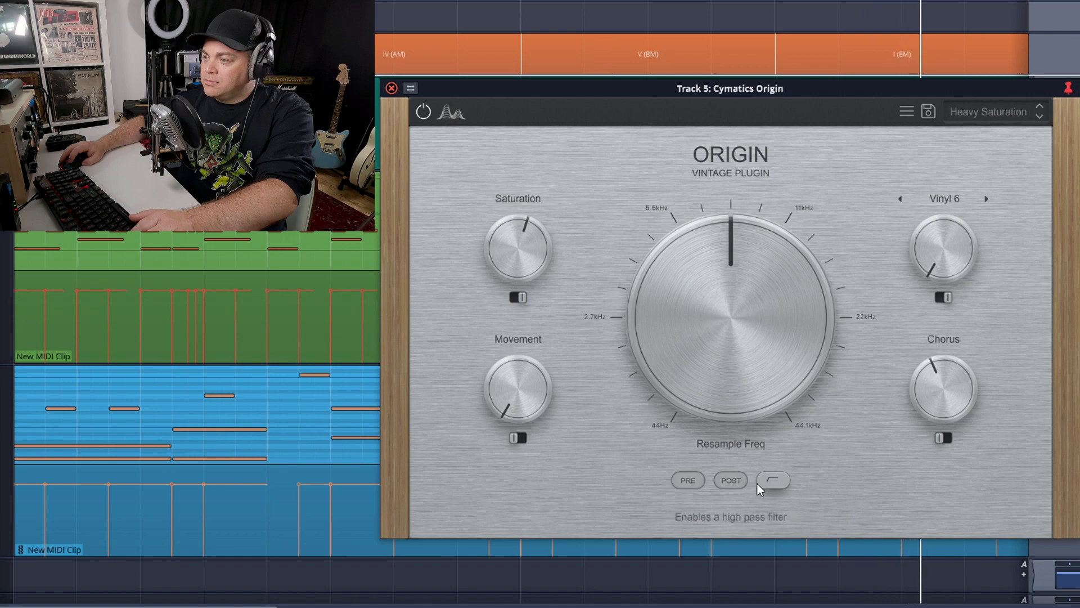
drag(550, 383, 509, 326)
Choose Reel To Reel 1 as the noise source, flip its pre/post resampler setting, and set the noise level to about a quarter.
drag(926, 257, 918, 216)
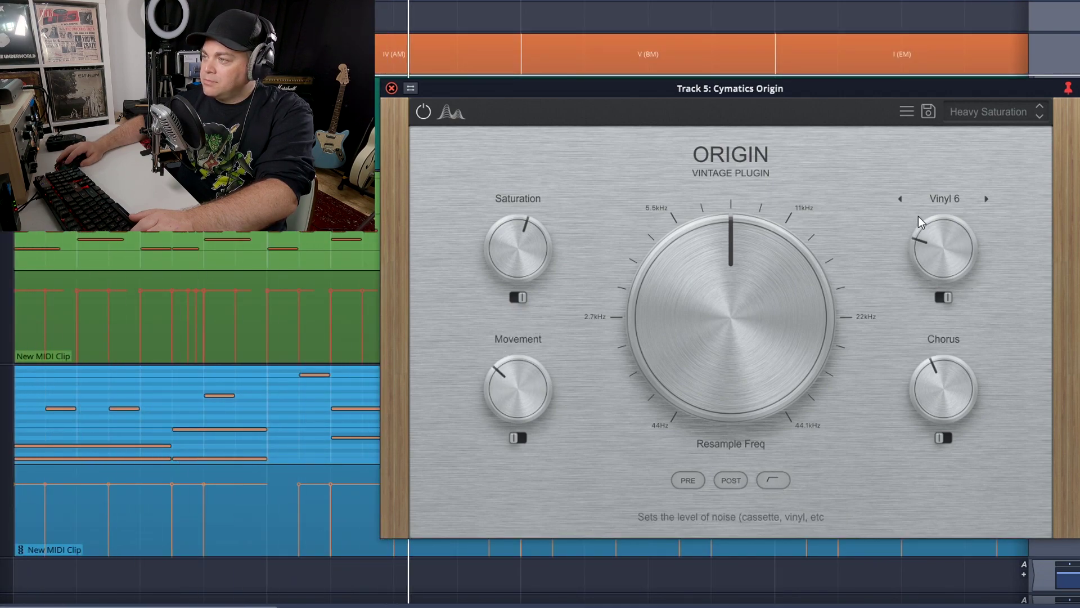
click(954, 201)
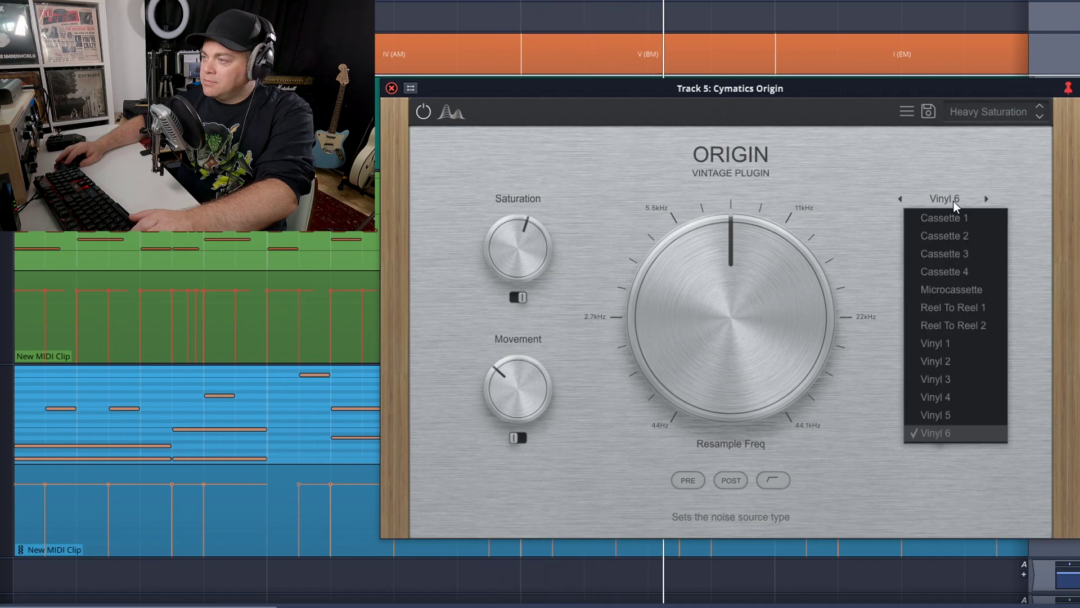
click(986, 308)
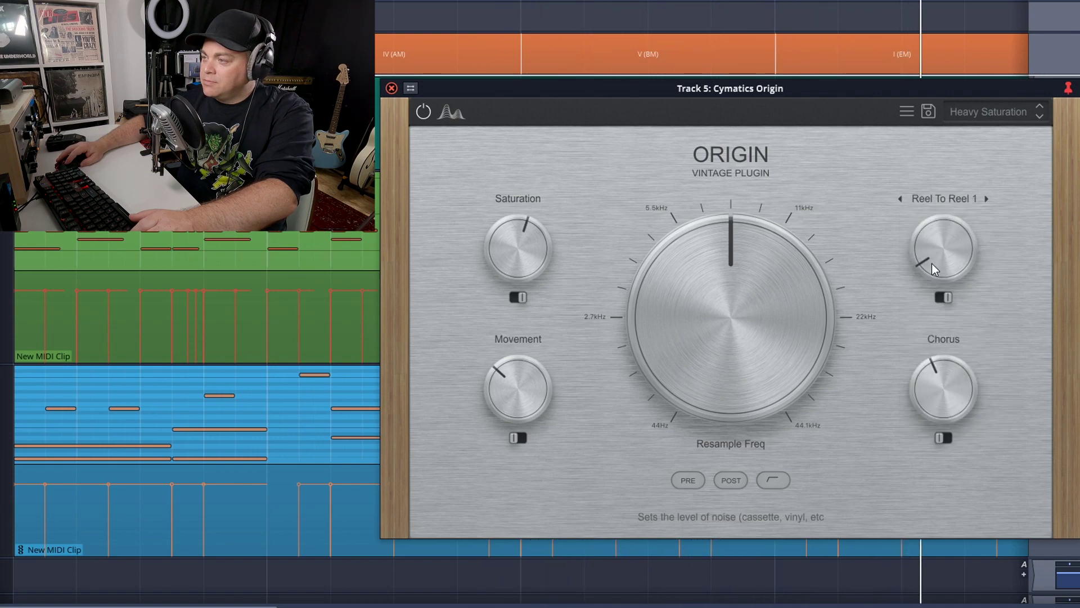
click(938, 297)
drag(933, 275, 924, 253)
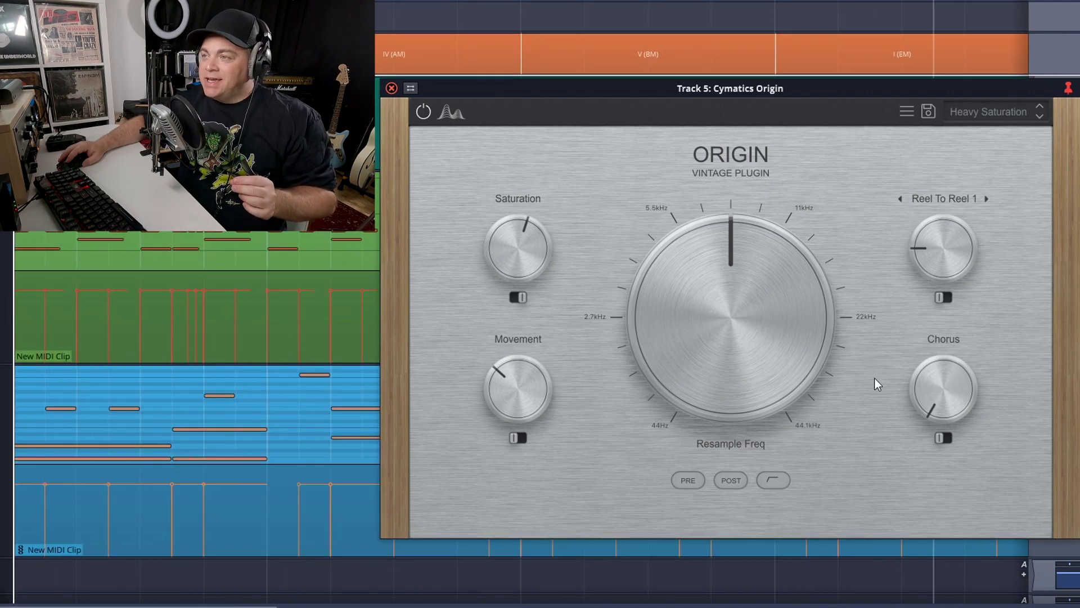
mouse_move(733, 321)
mouse_move(743, 295)
mouse_down()
mouse_move(749, 317)
mouse_move(748, 279)
mouse_move(740, 293)
mouse_up()
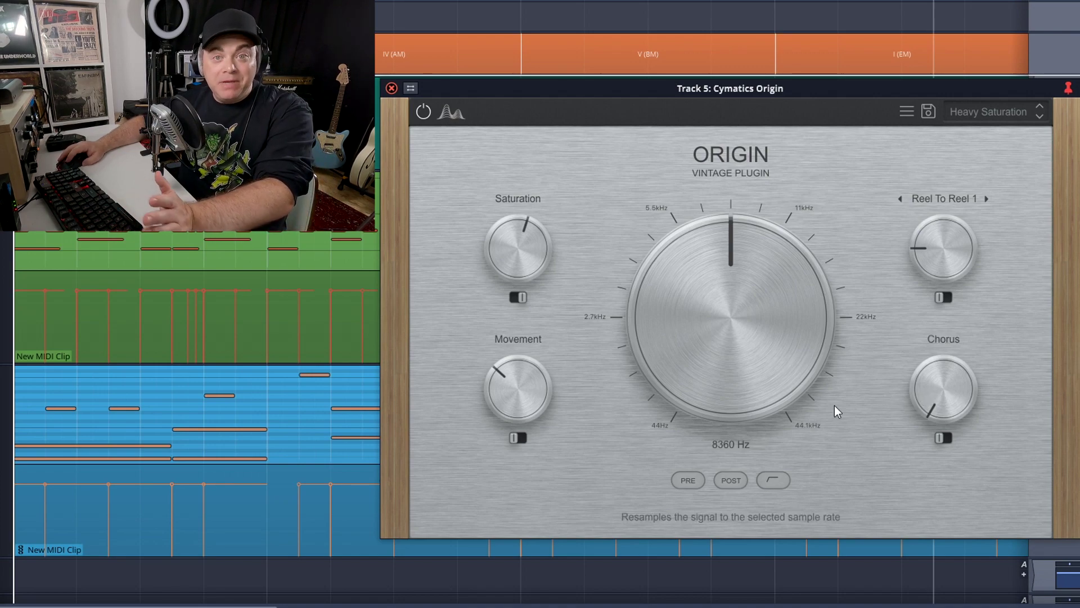
Play the loop and raise the chorus to 62% with its slow/fast mode switched to the other setting.
mouse_move(955, 410)
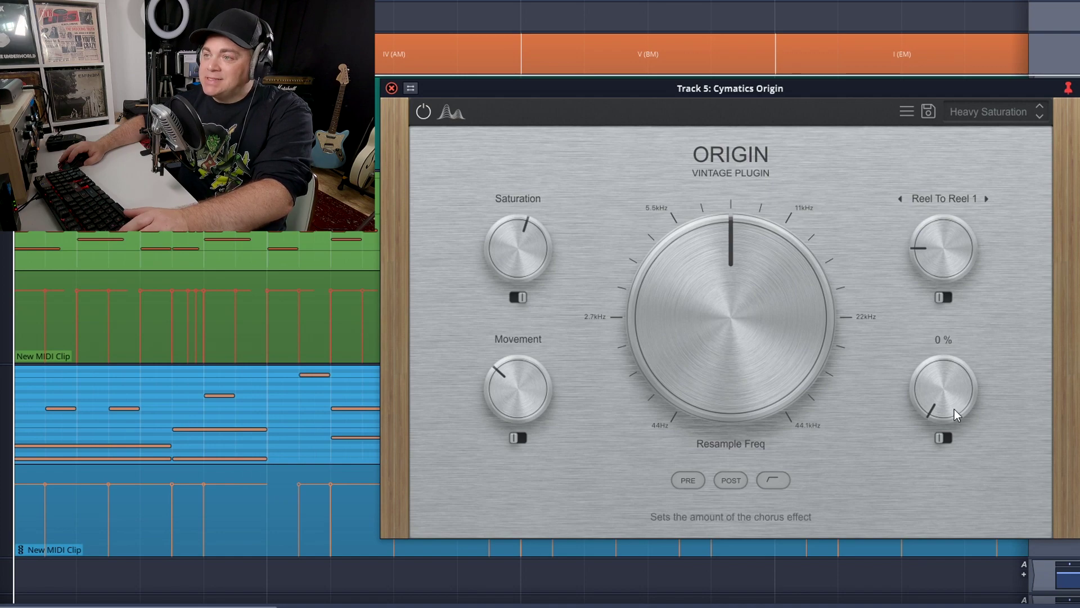
key(space)
drag(939, 406, 939, 301)
click(949, 437)
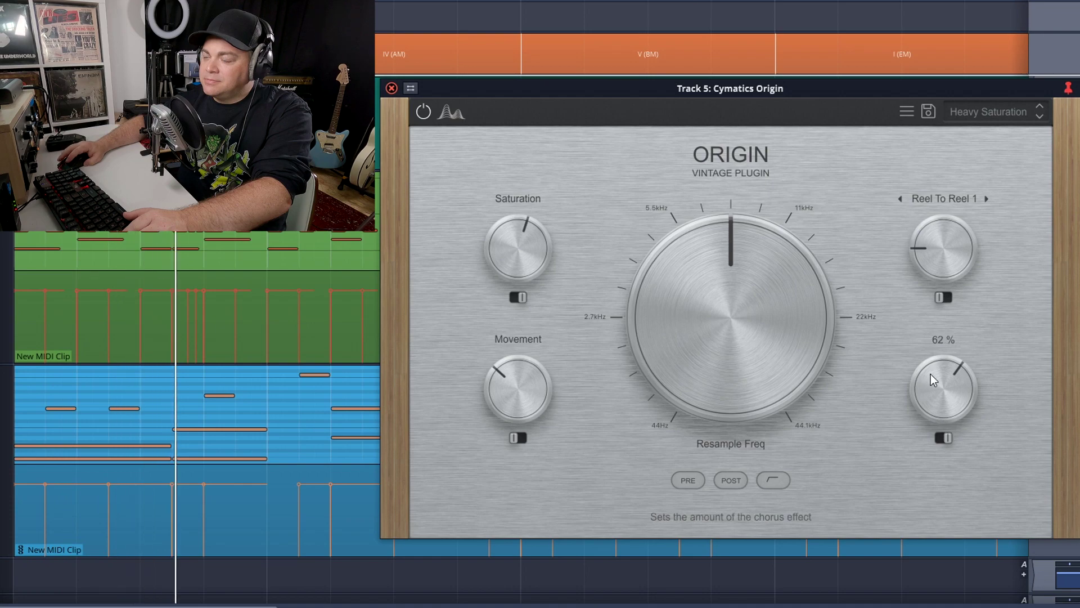
Lower the saturation to about a third and raise the movement to about two thirds.
drag(511, 210, 505, 242)
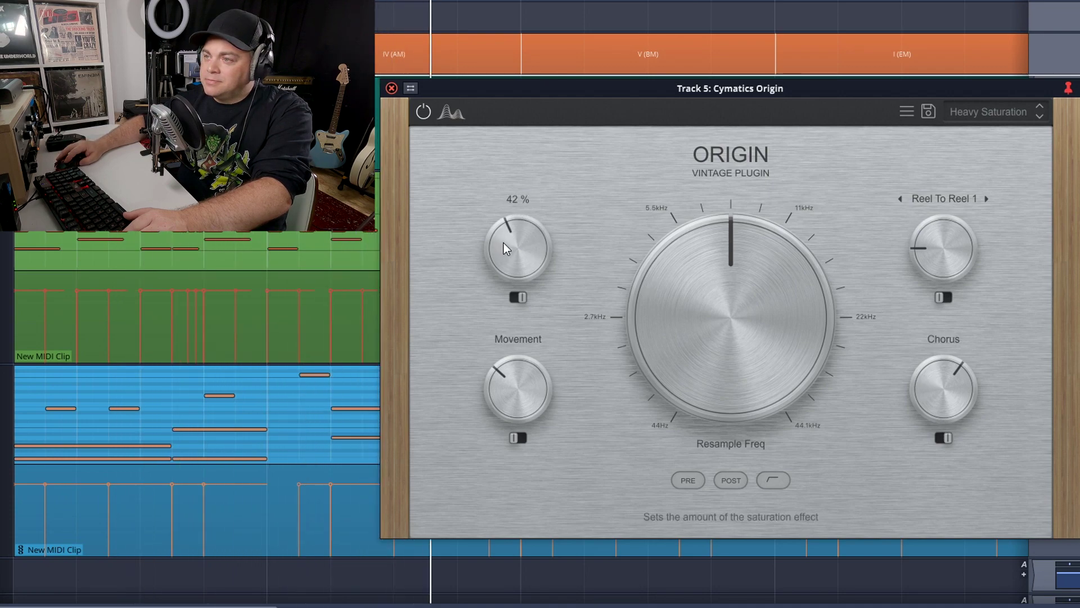
click(779, 482)
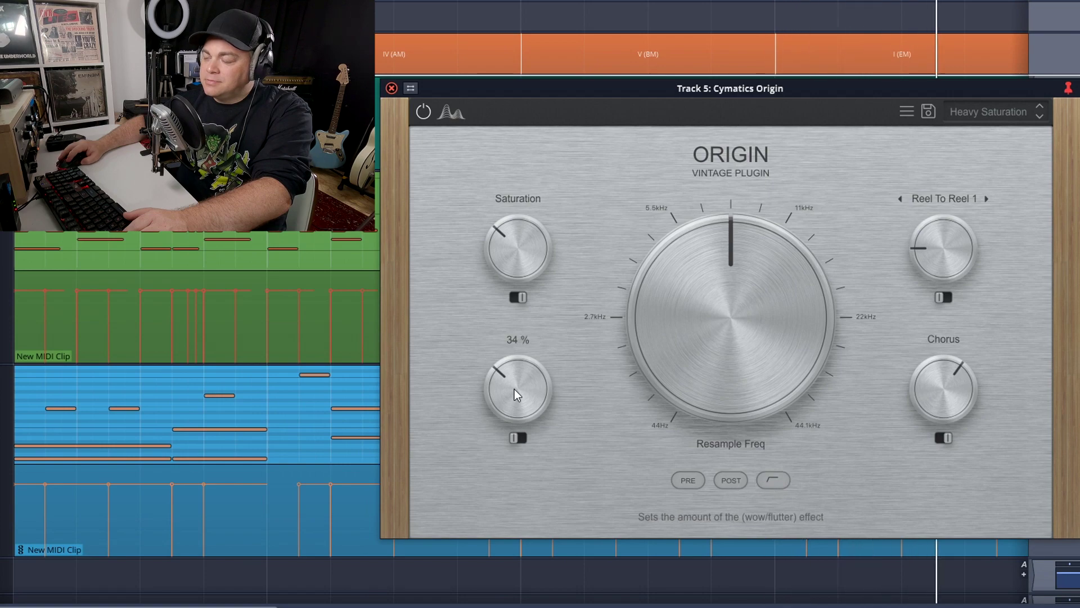
drag(513, 389, 514, 336)
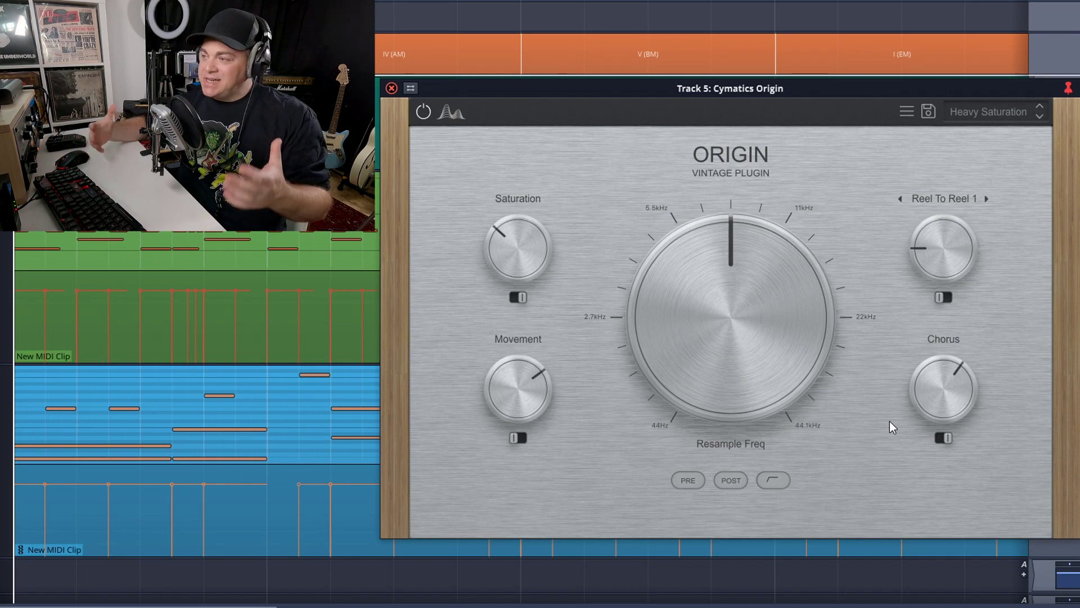
mouse_move(789, 408)
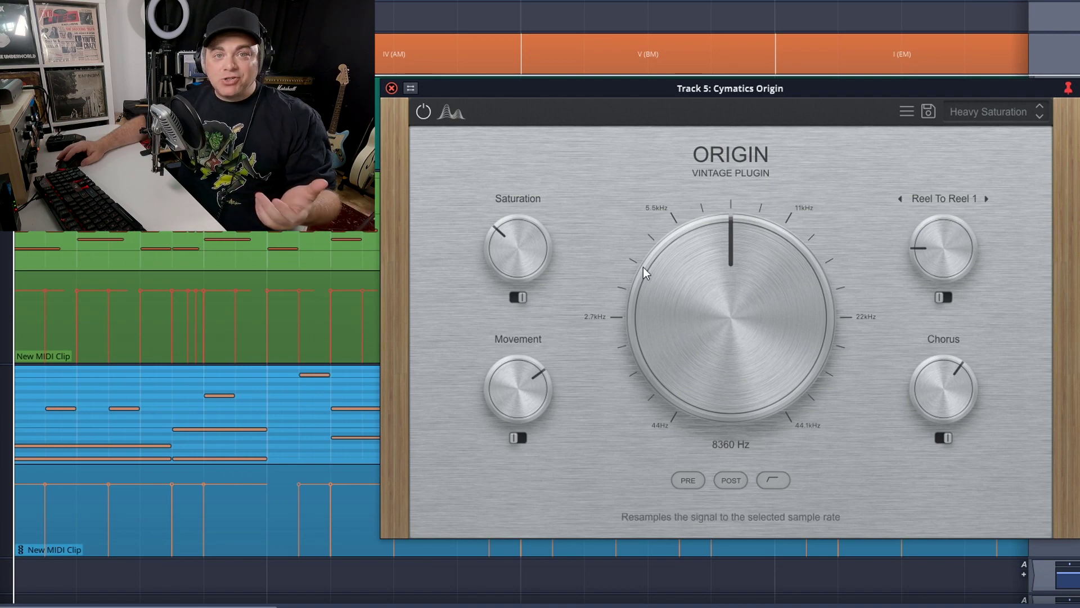
mouse_move(910, 381)
mouse_move(696, 337)
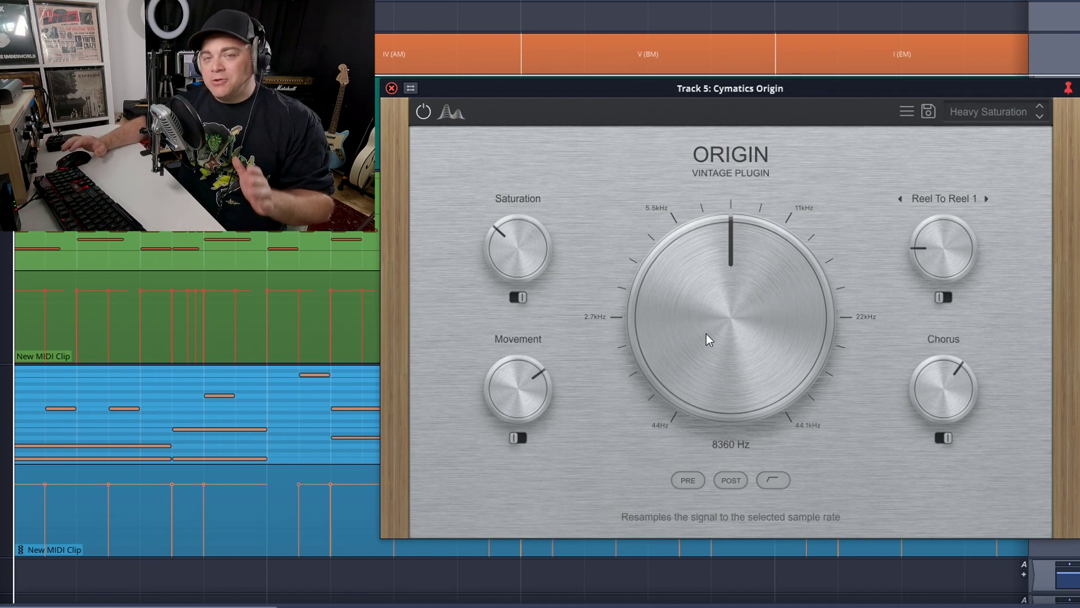